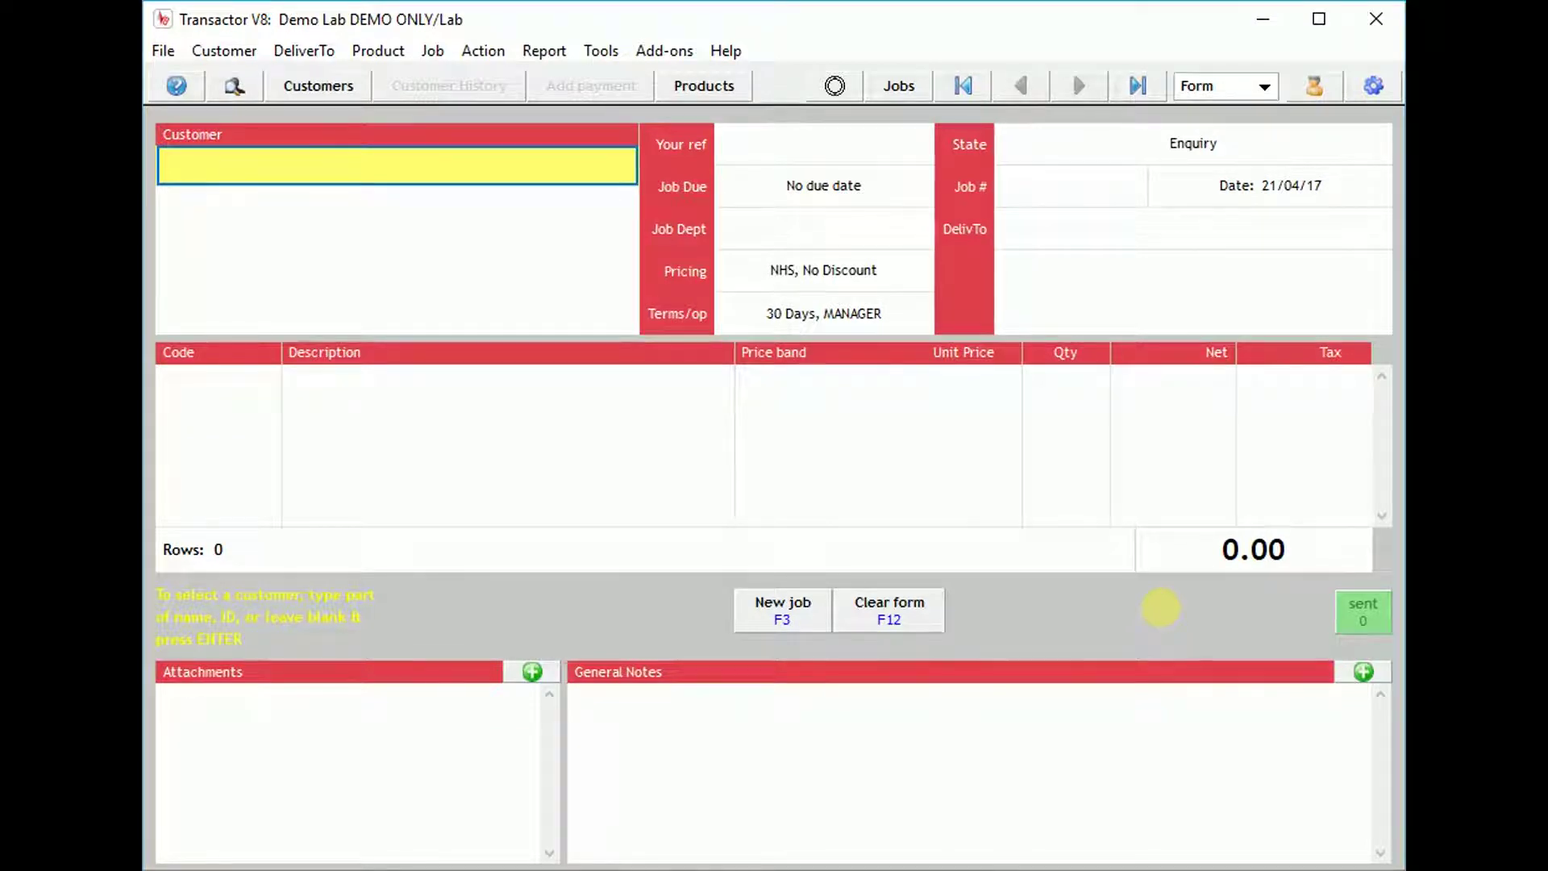
From the Customers list, start a new customer record (ID 1394, type Dentist).
left_click(318, 88)
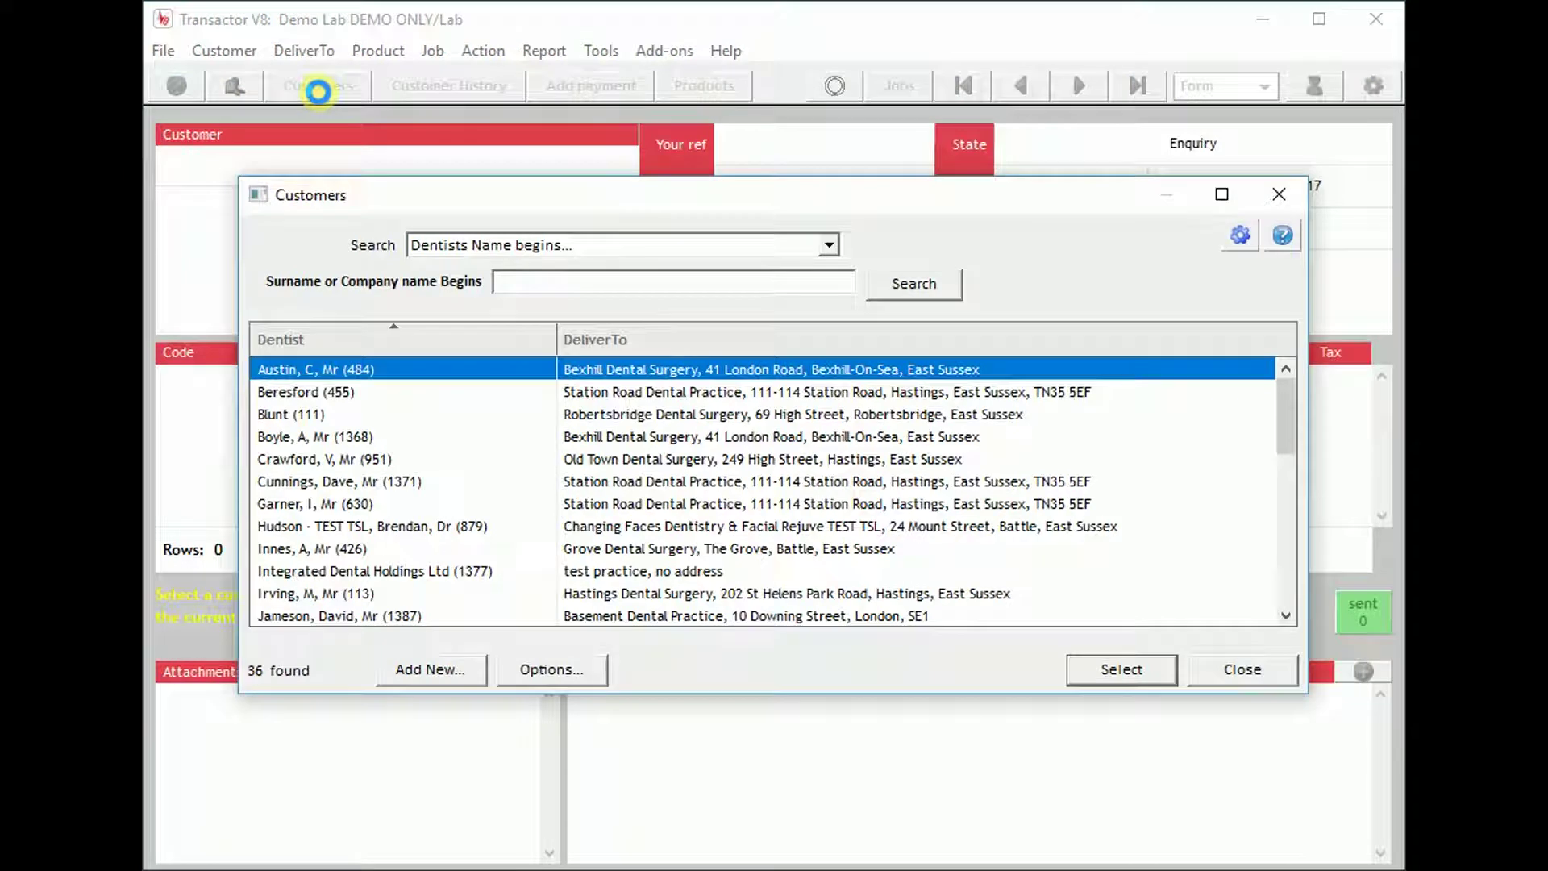
left_click(470, 676)
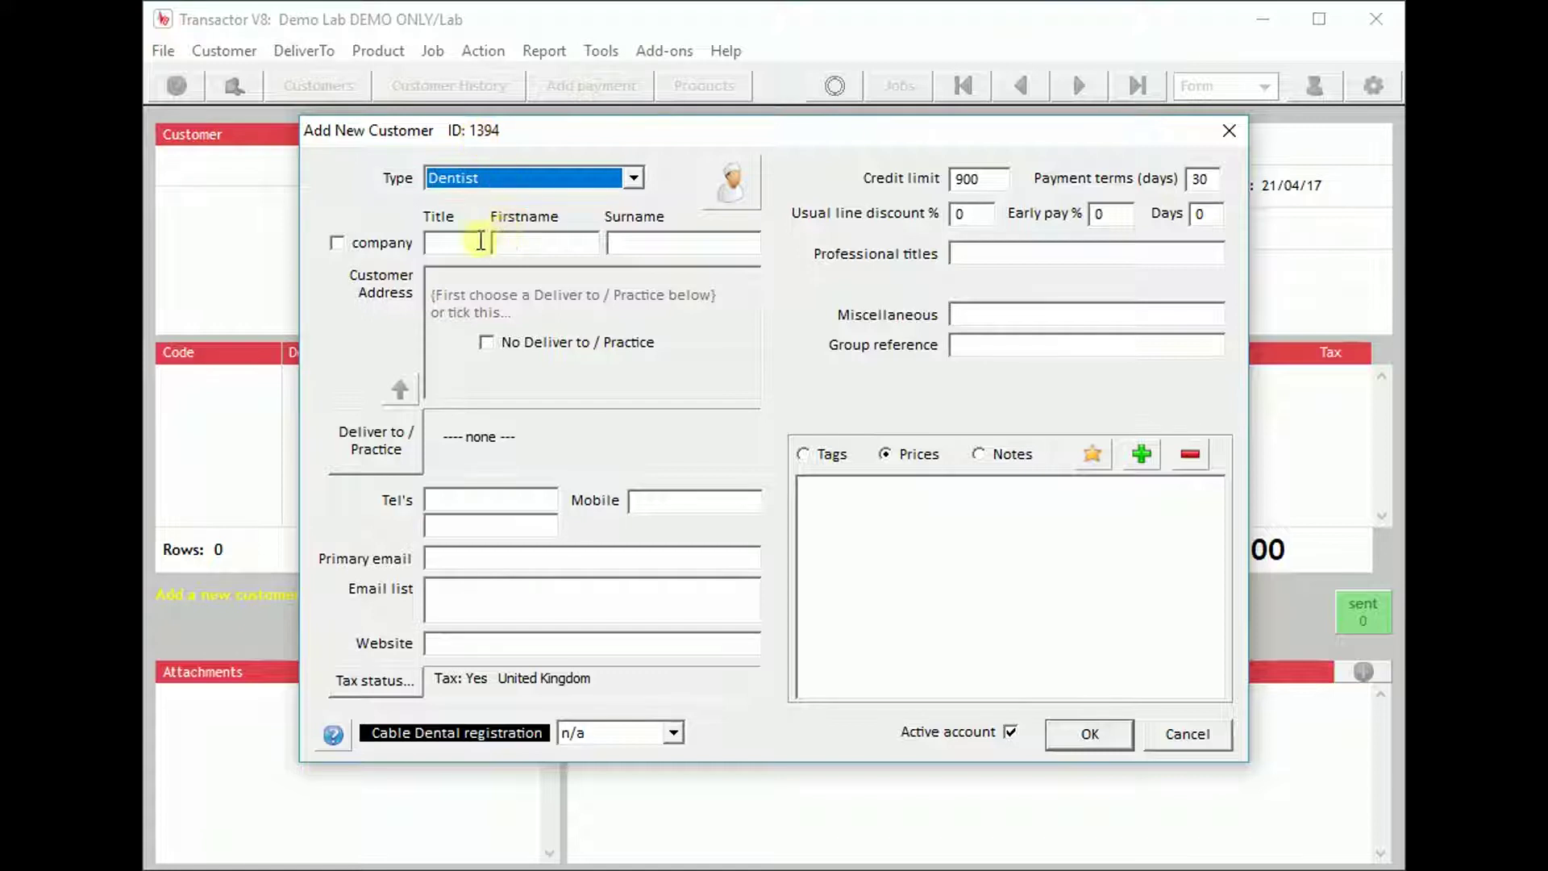
Enter firstname 'A' and surname 'Dentist' on the new customer form.
left_click(511, 242)
type("A")
key("Tab")
type("D")
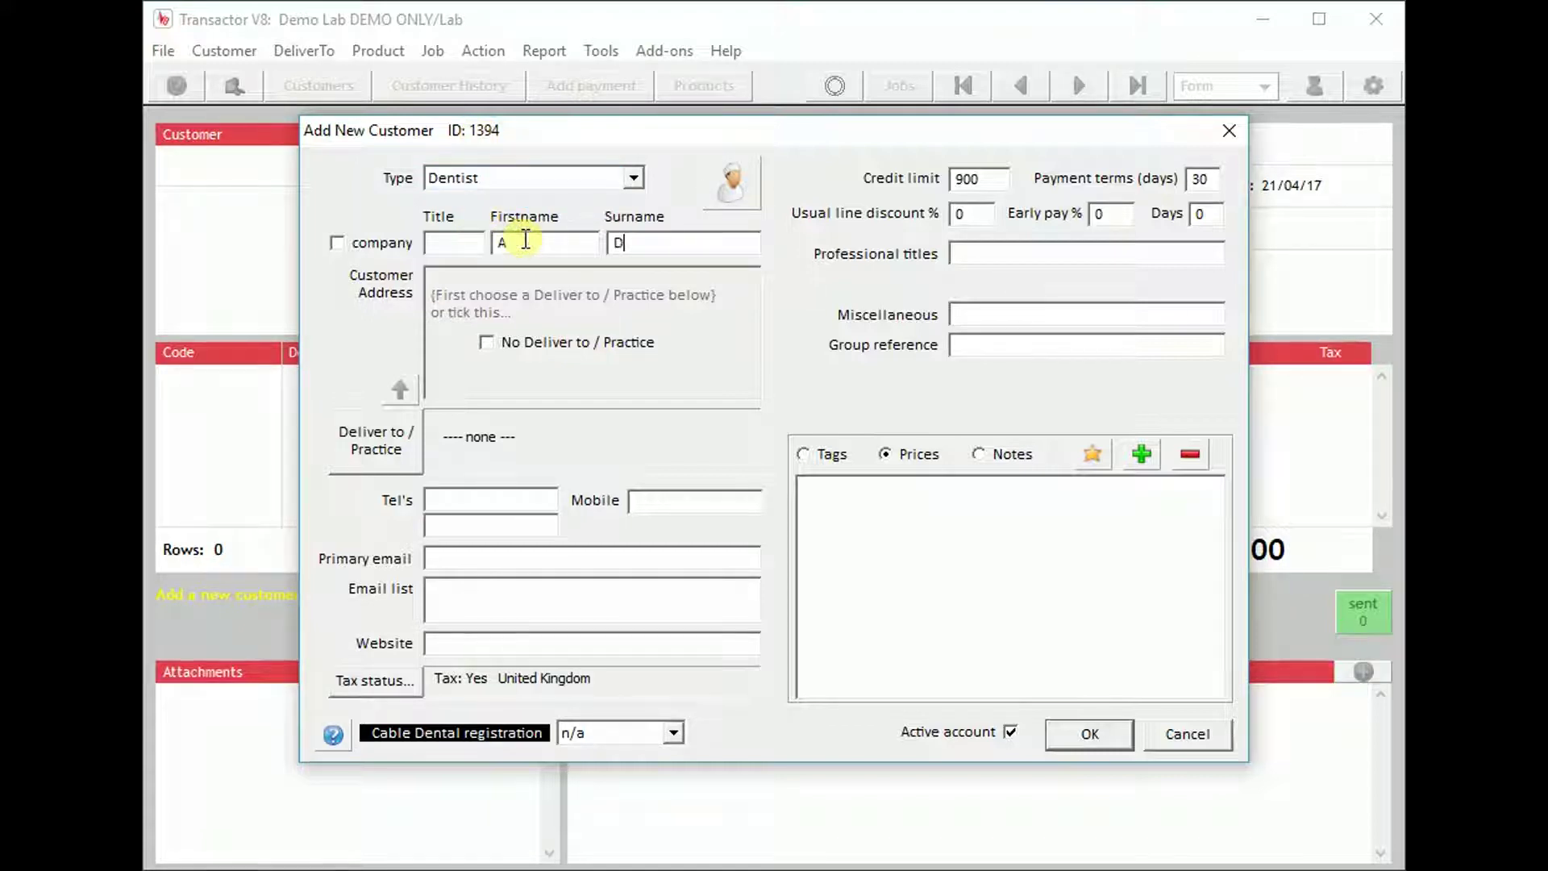
type("entist")
Assign price bands cloud_Independent, cloud_NHS, cloud_PRIVATE, NHS and Private to the customer.
left_click(1141, 453)
left_click(458, 221)
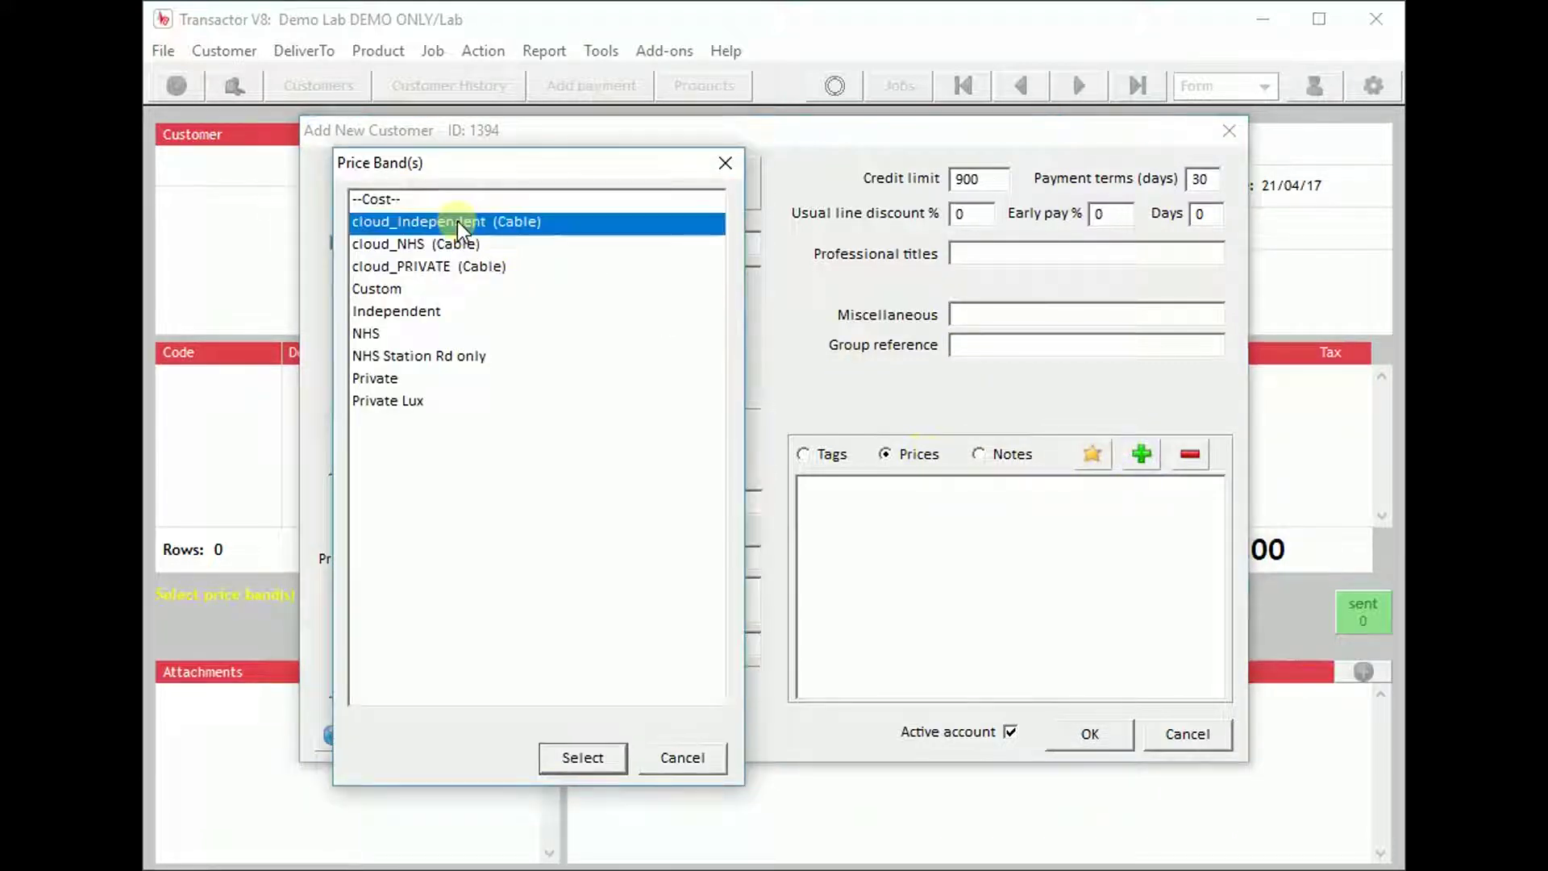
left_click(452, 246, "ctrl")
left_click(451, 267, "ctrl")
left_click(400, 332, "ctrl")
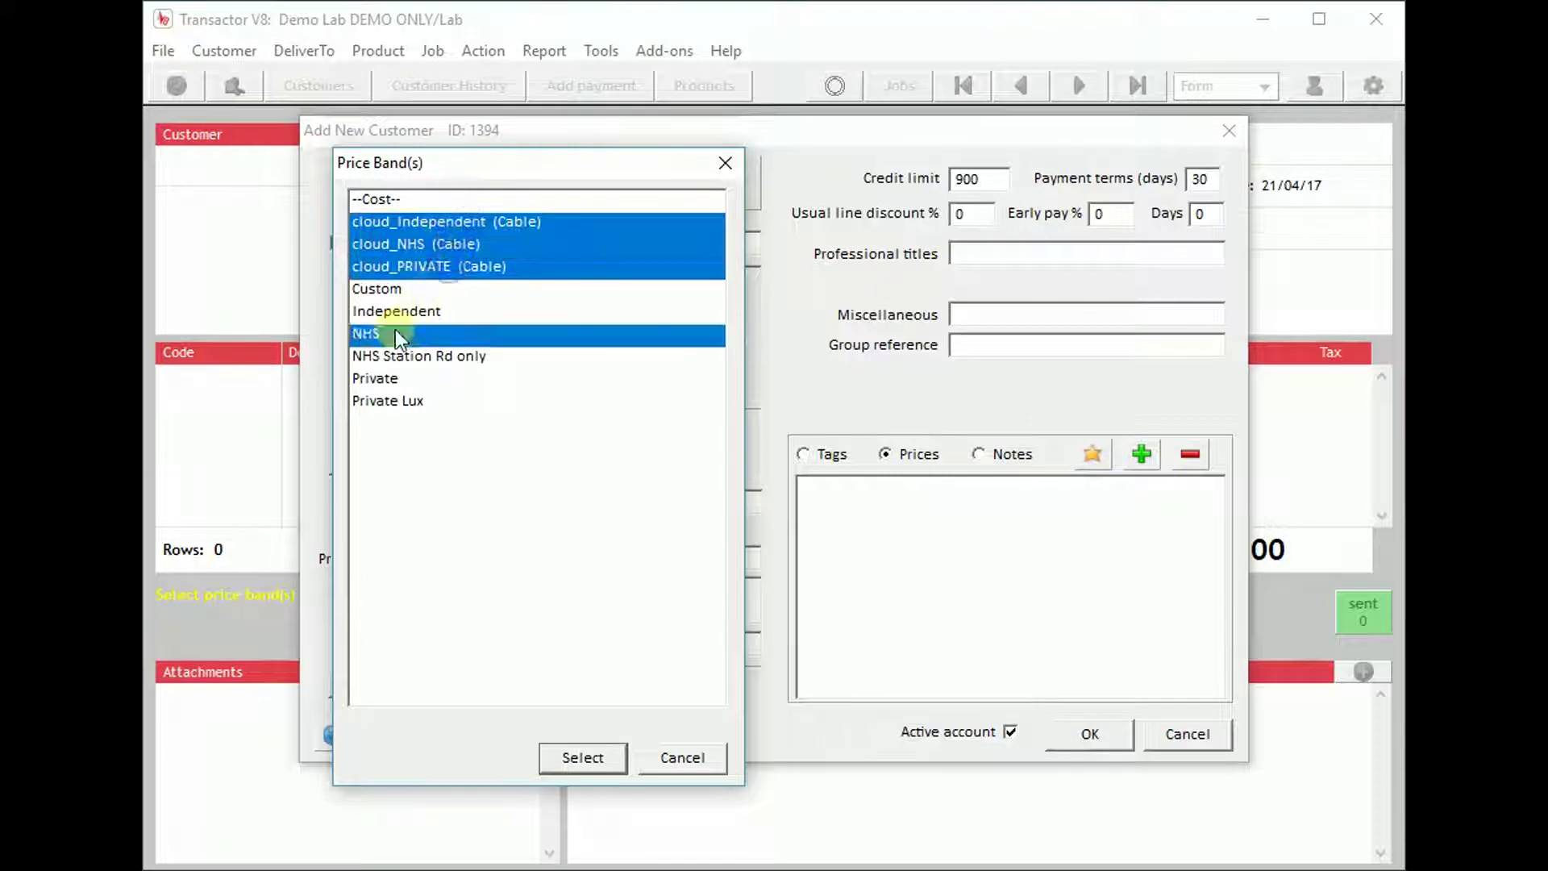
left_click(398, 378, "ctrl")
left_click(585, 759)
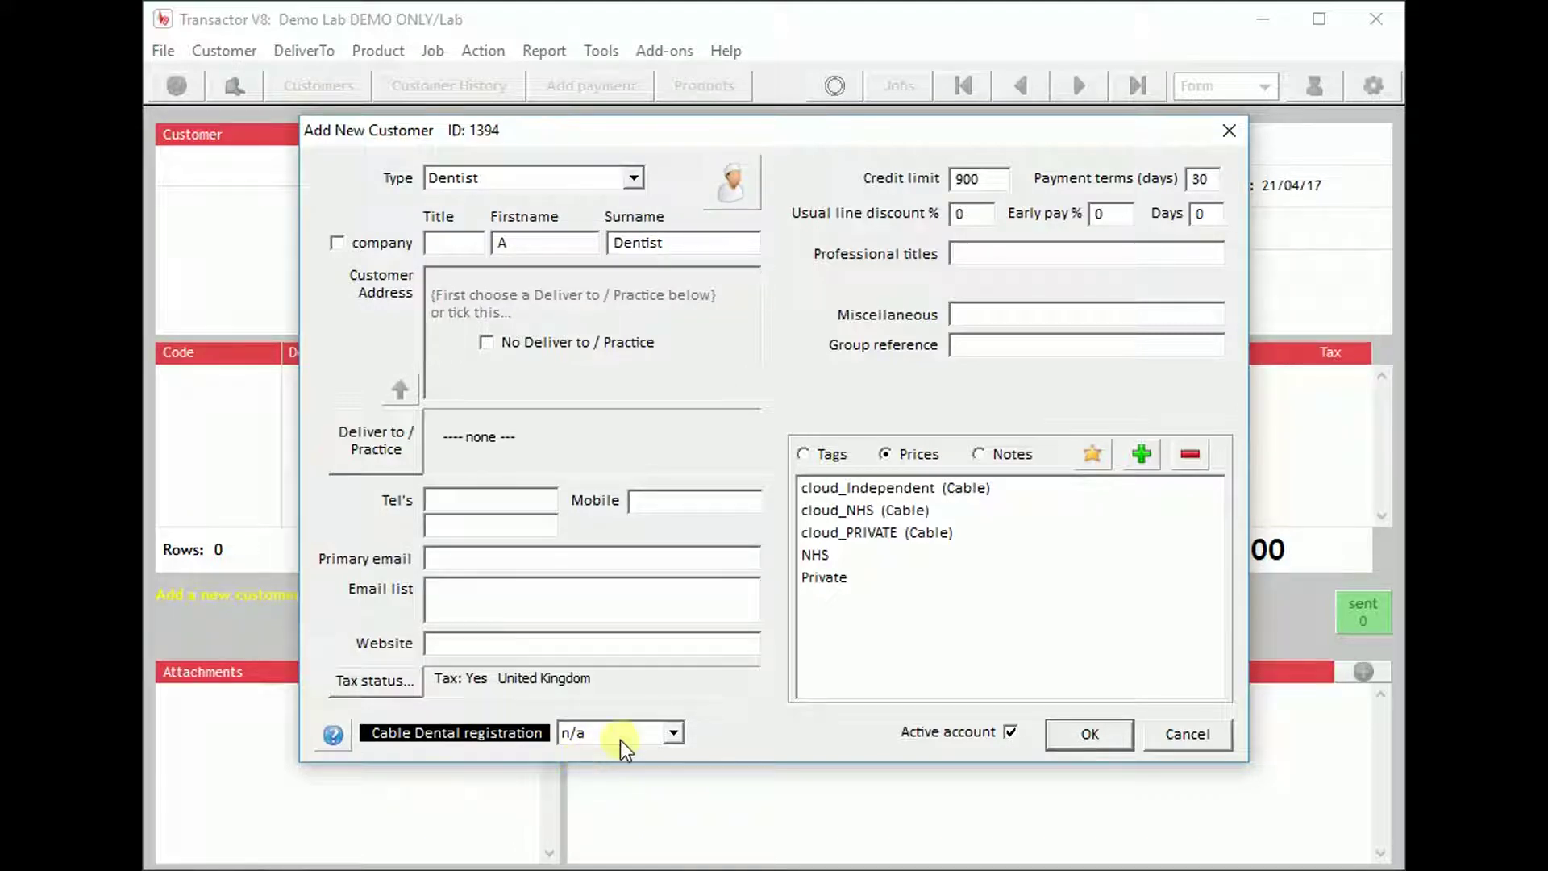
Star NHS as the customer's default price band, then show the empty Tags list.
left_click(819, 552)
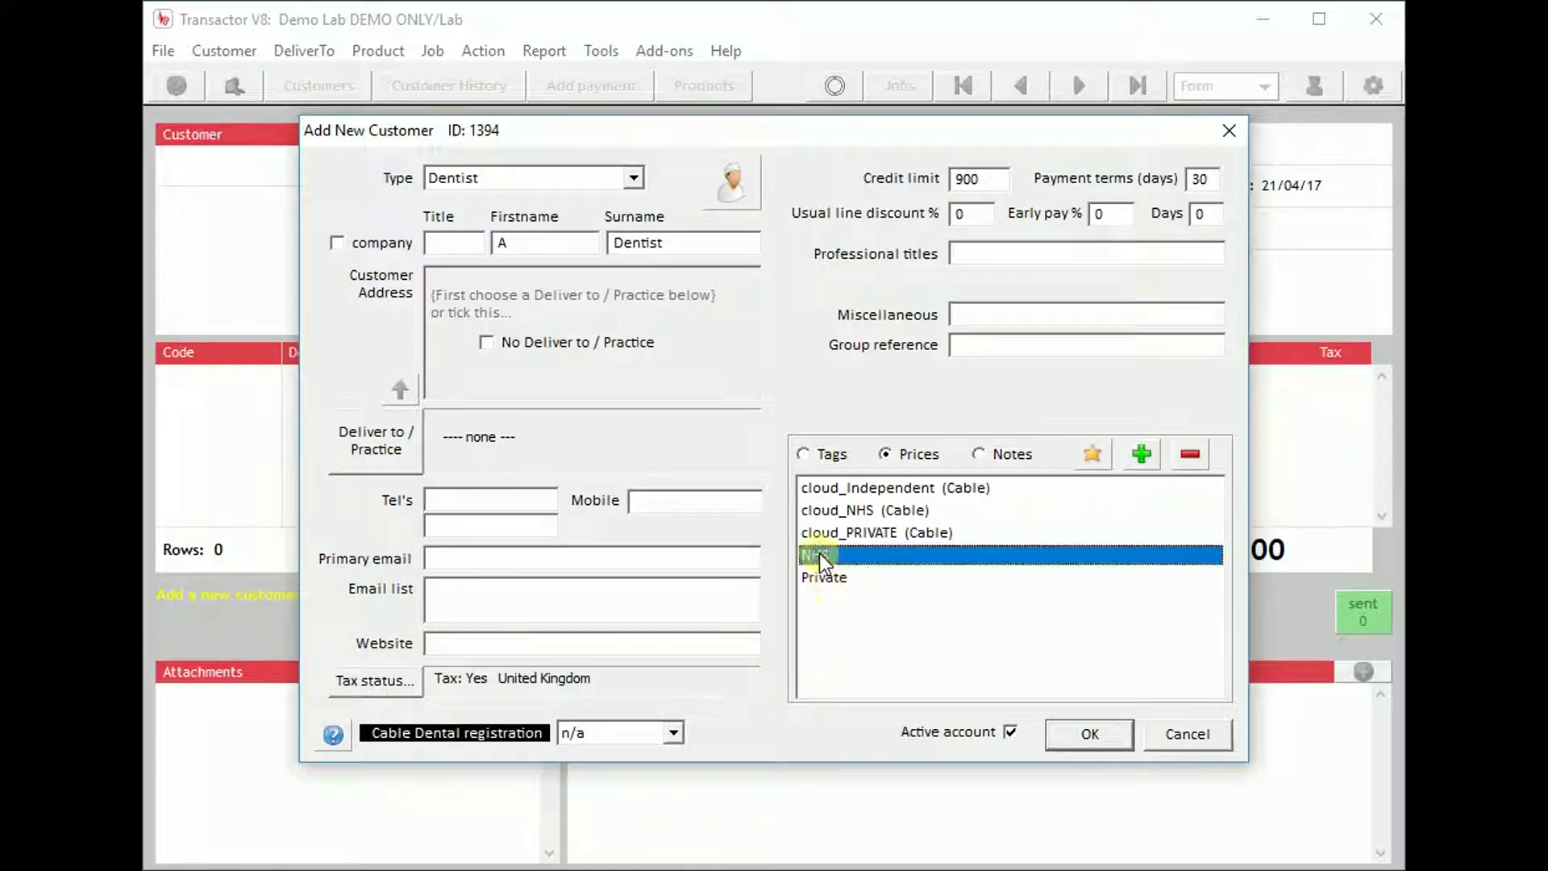
left_click(1093, 454)
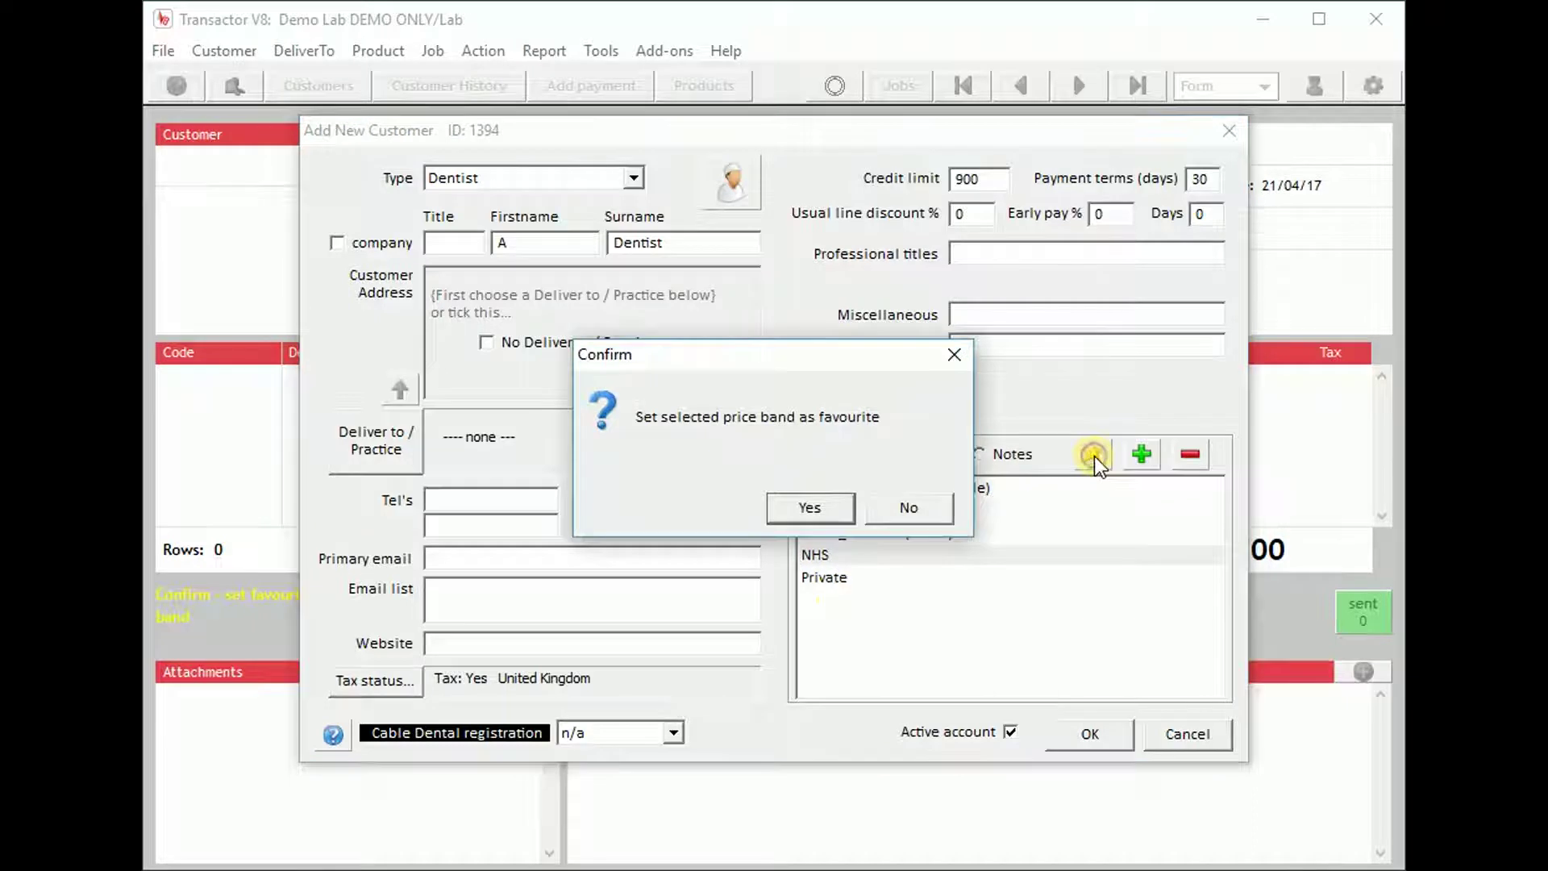
left_click(817, 510)
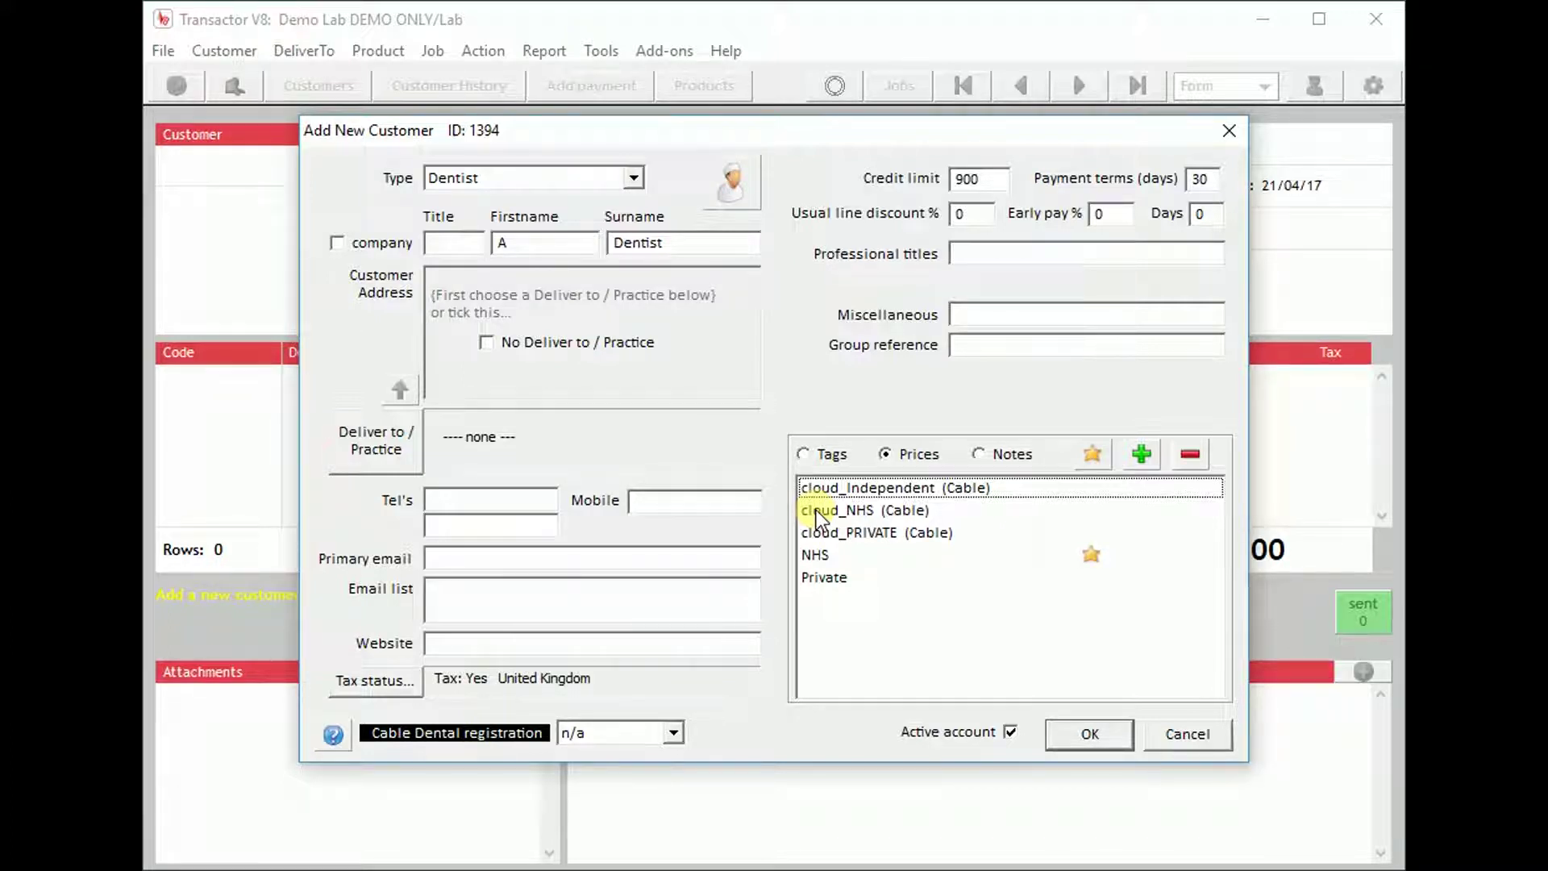
left_click(816, 452)
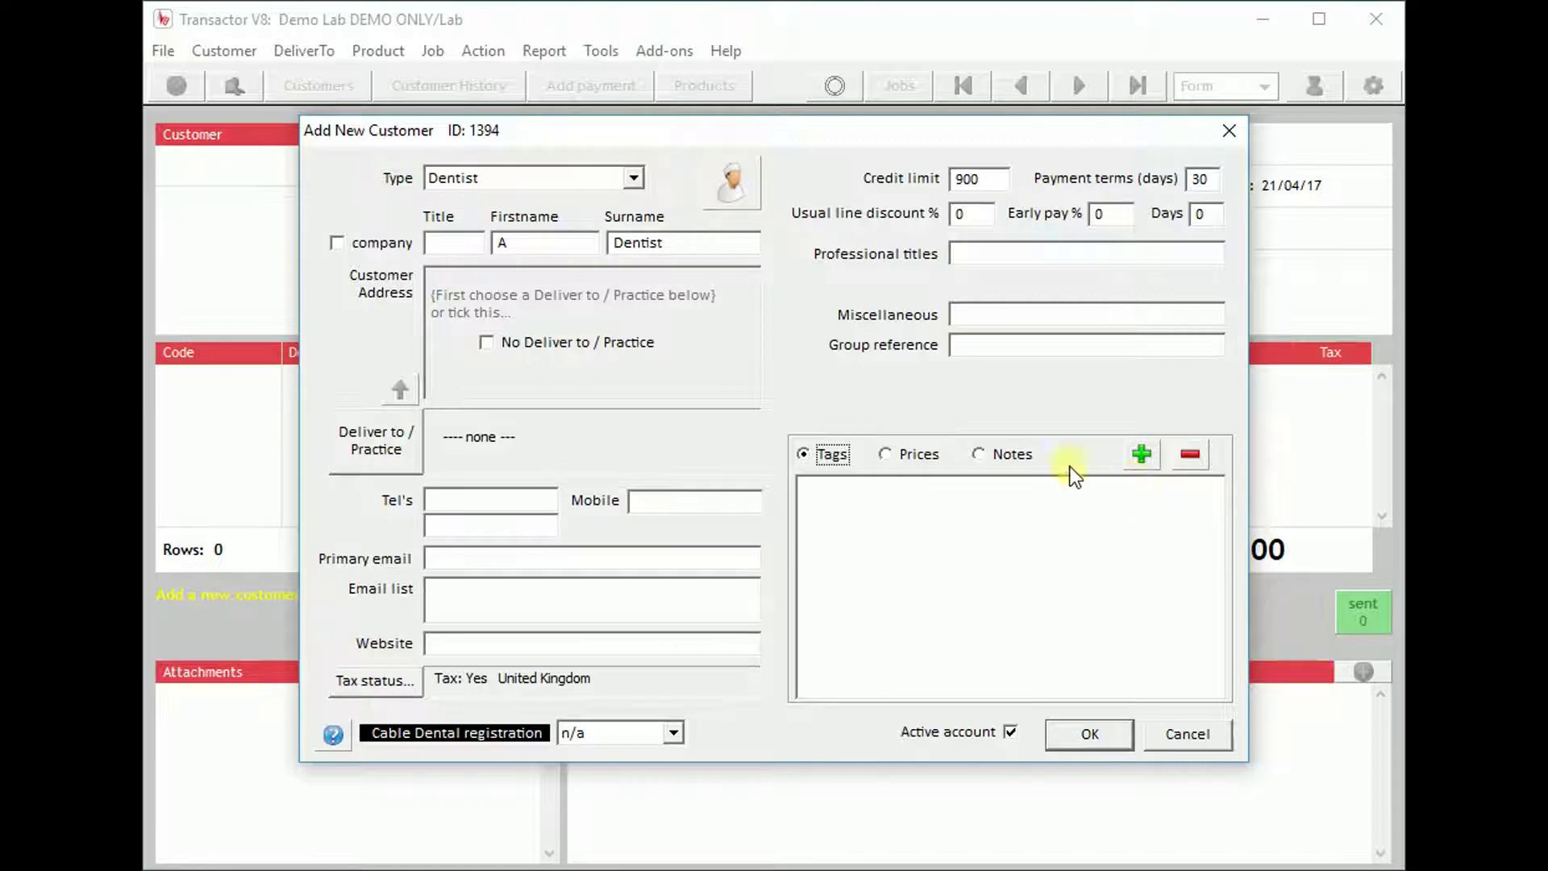
Open the Deliver to / Practice selector and list existing names with their IDs.
left_click(352, 466)
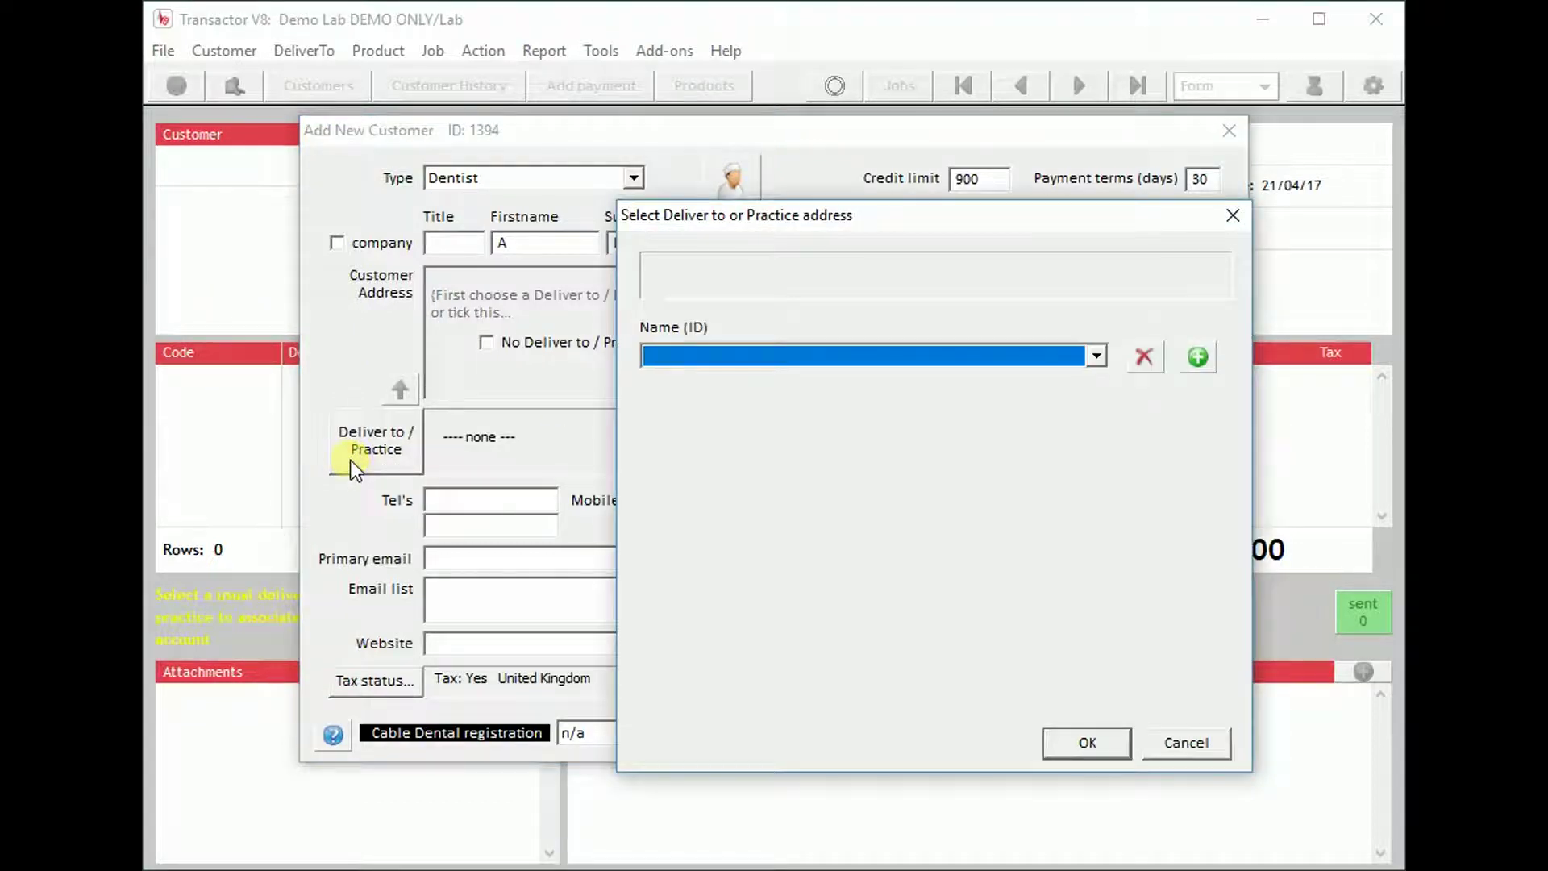
left_click(783, 355)
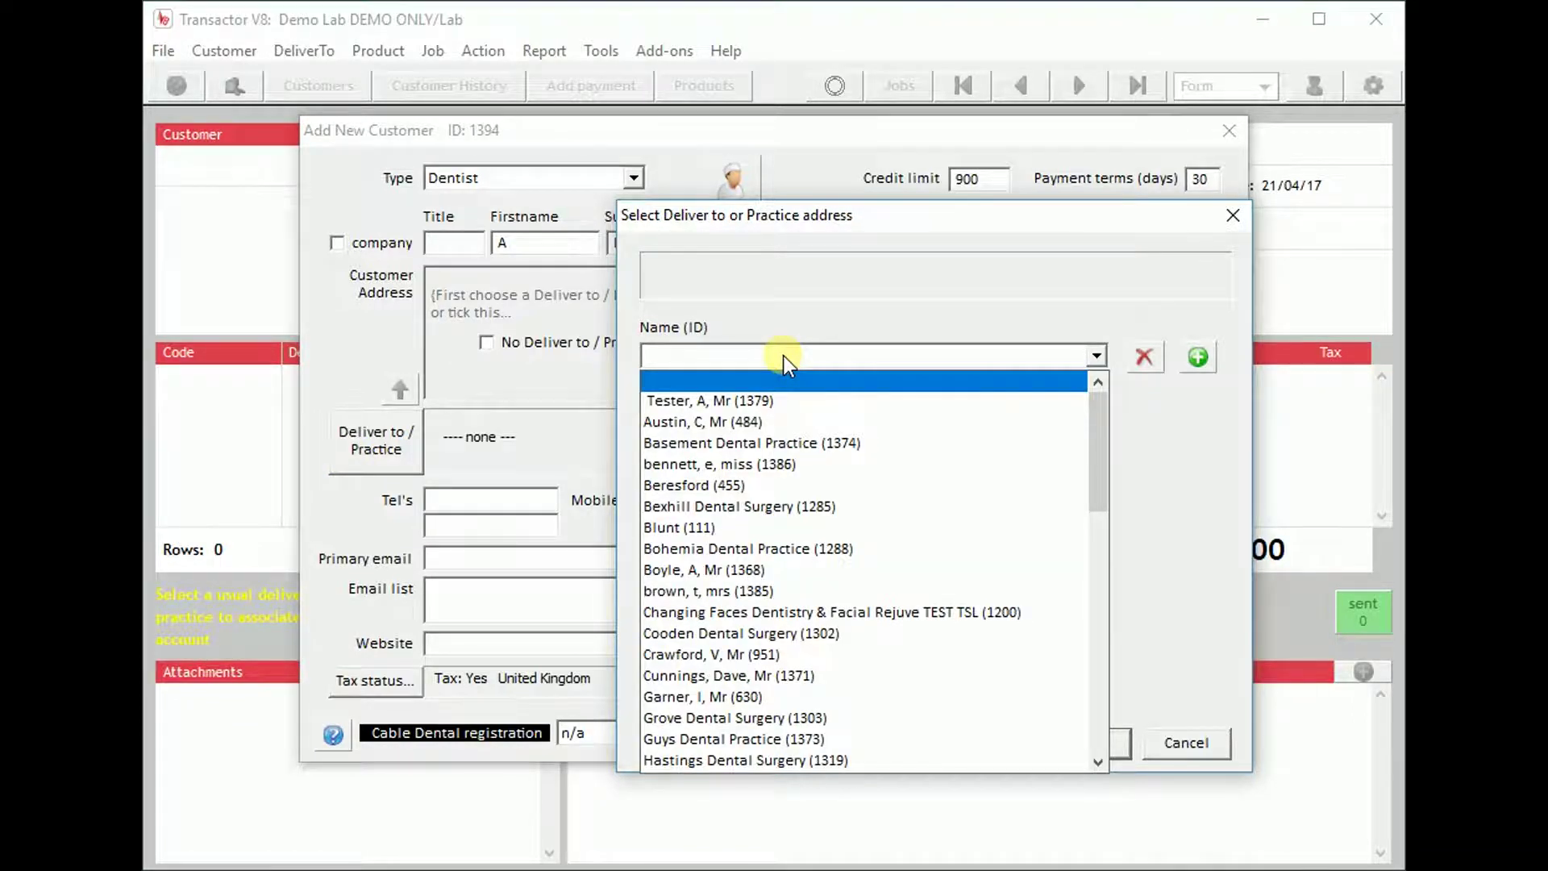
Add a new practice 'A practice' at '17 High Street' and save it (ID 1395).
left_click(1192, 359)
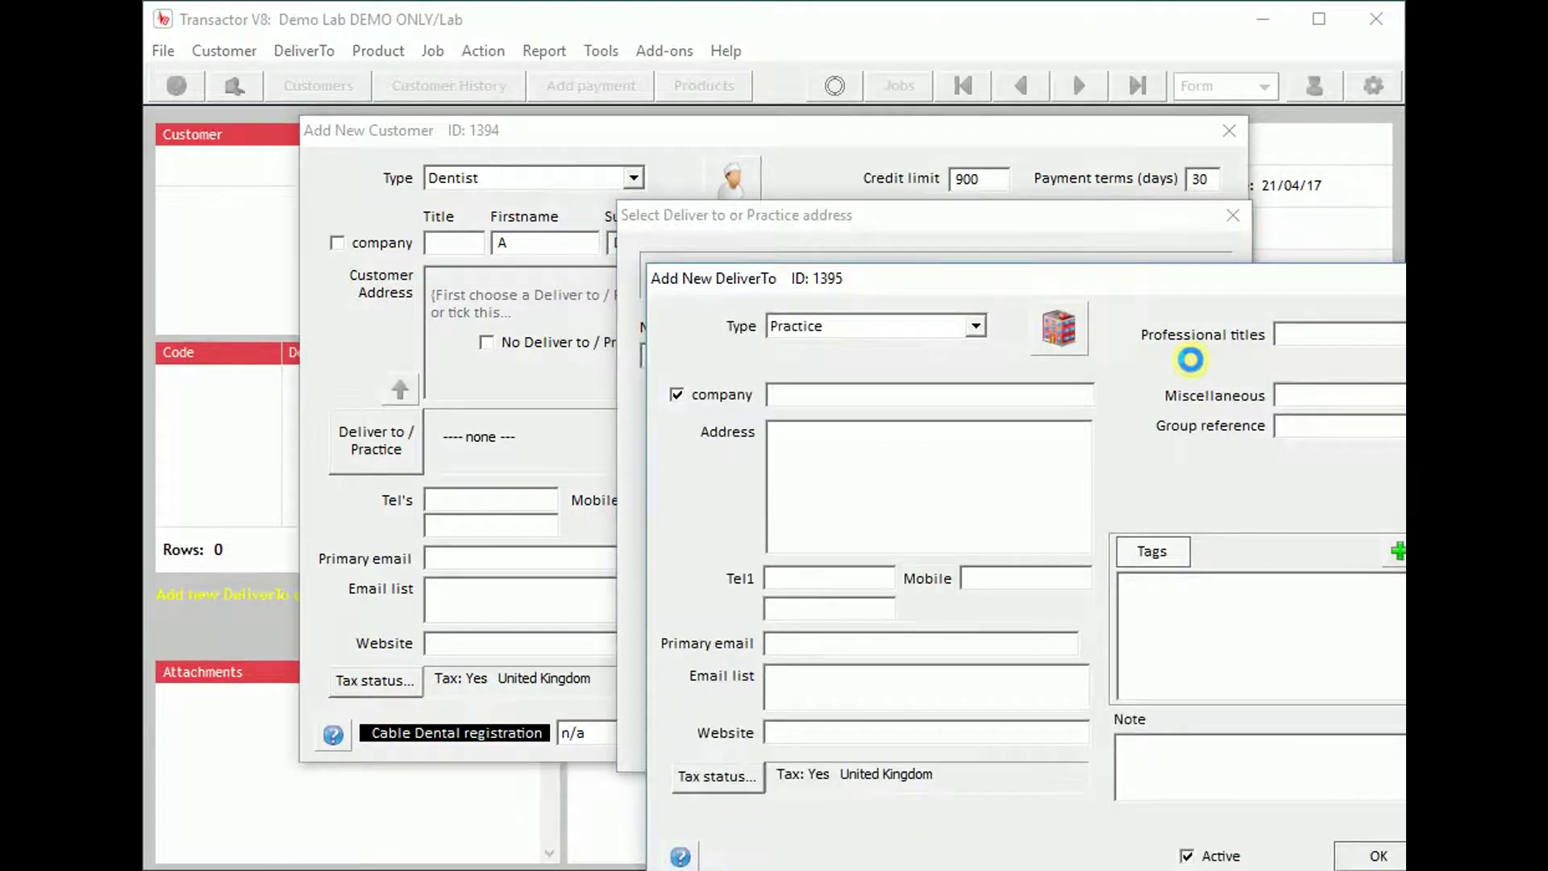
left_click_drag(1085, 275, 824, 163)
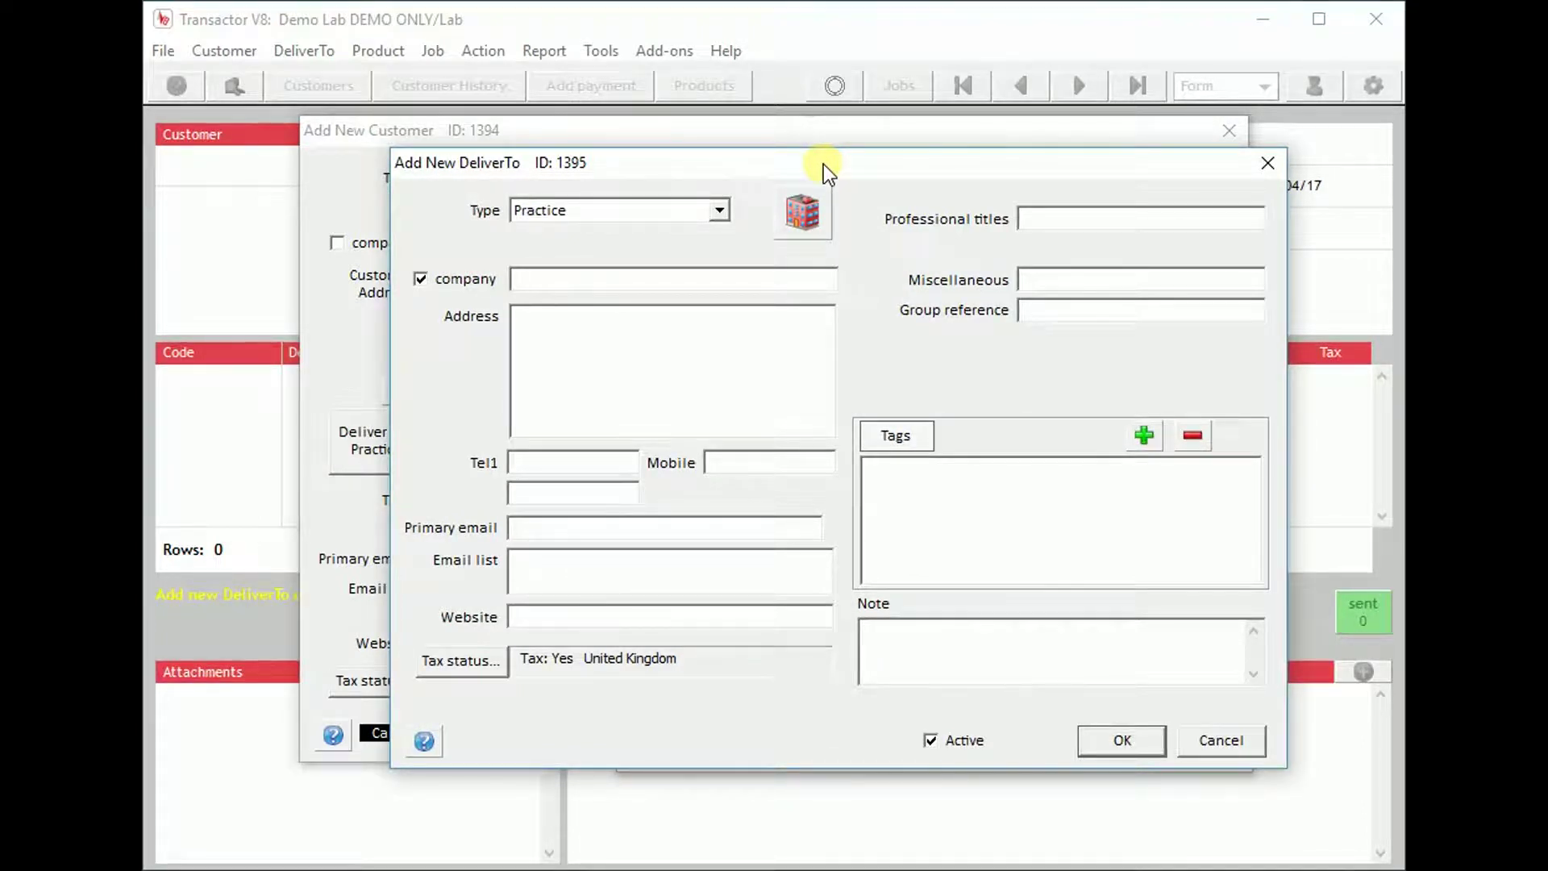
left_click(705, 284)
type("A practice")
key("Tab")
type("17 High ")
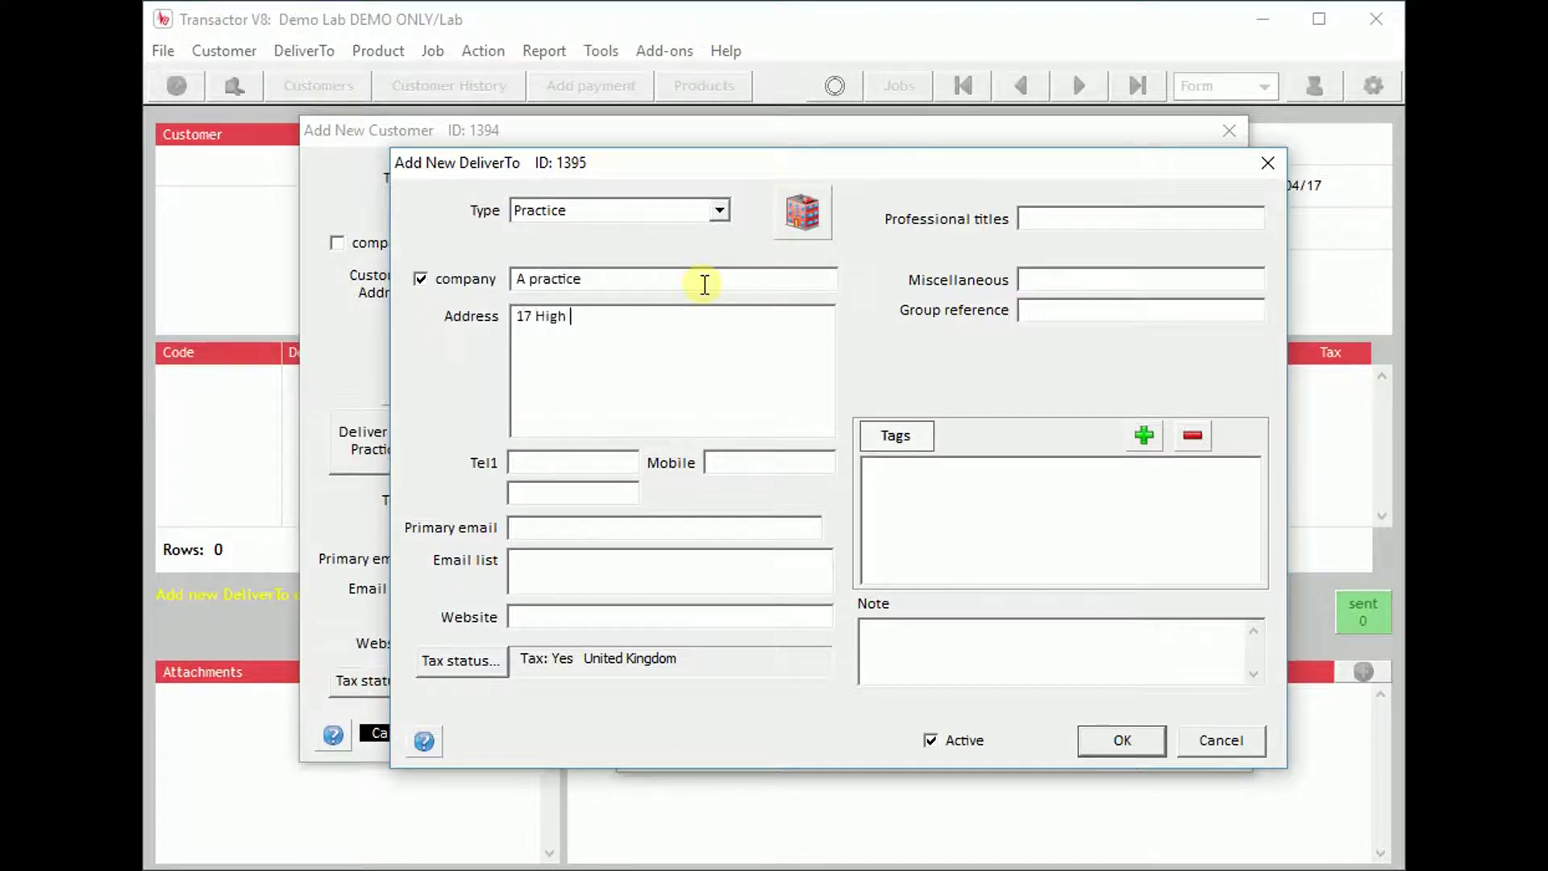
type("Street")
left_click(1121, 741)
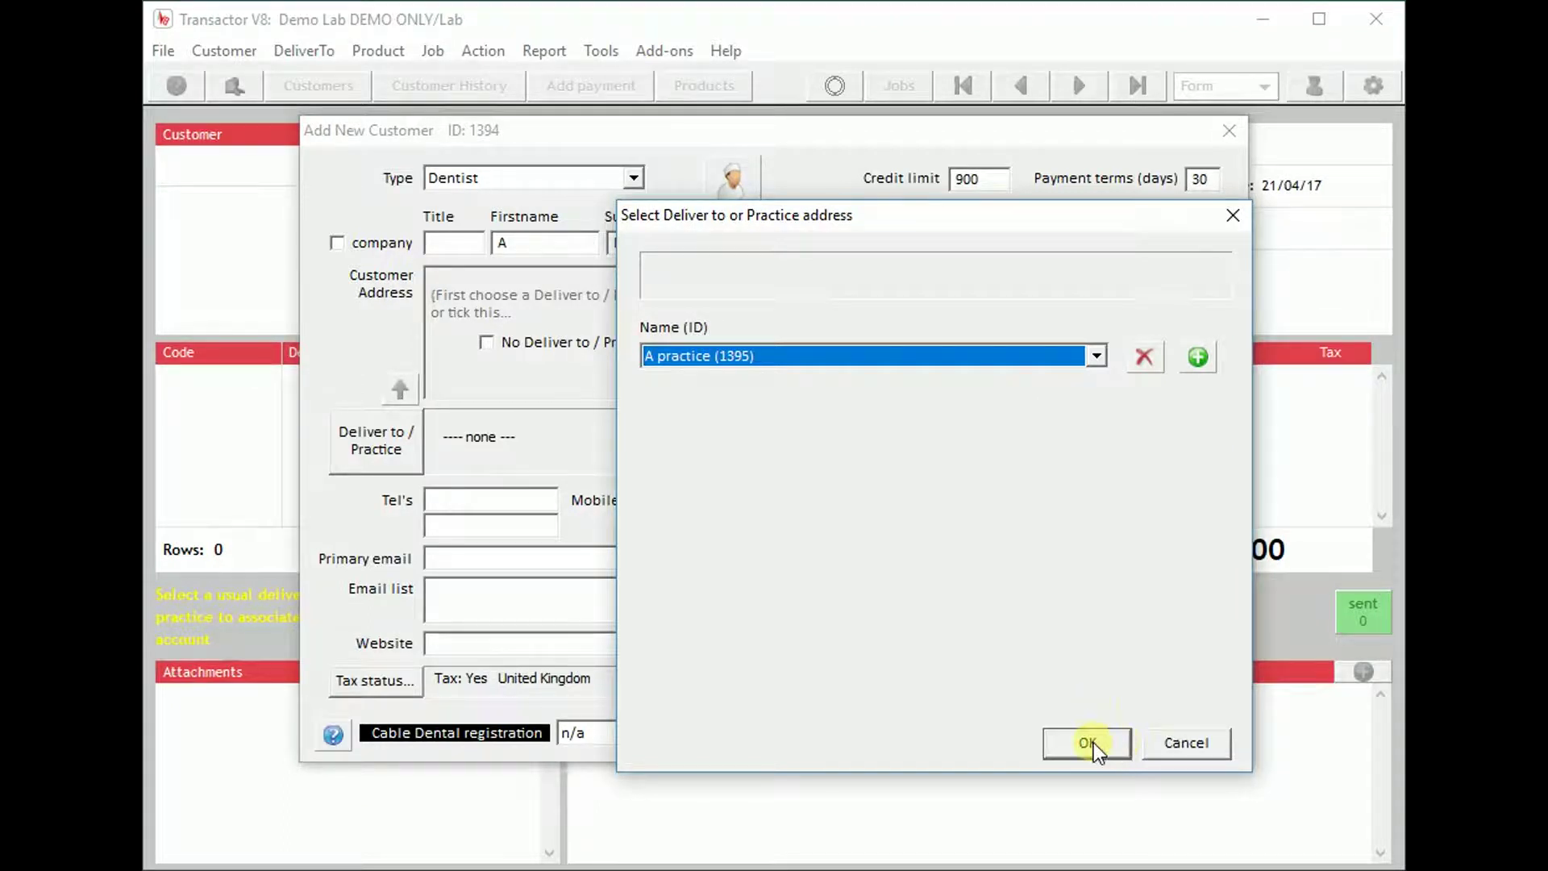
Link A practice, copy its address and contact details, and save customer A Dentist.
left_click(1090, 744)
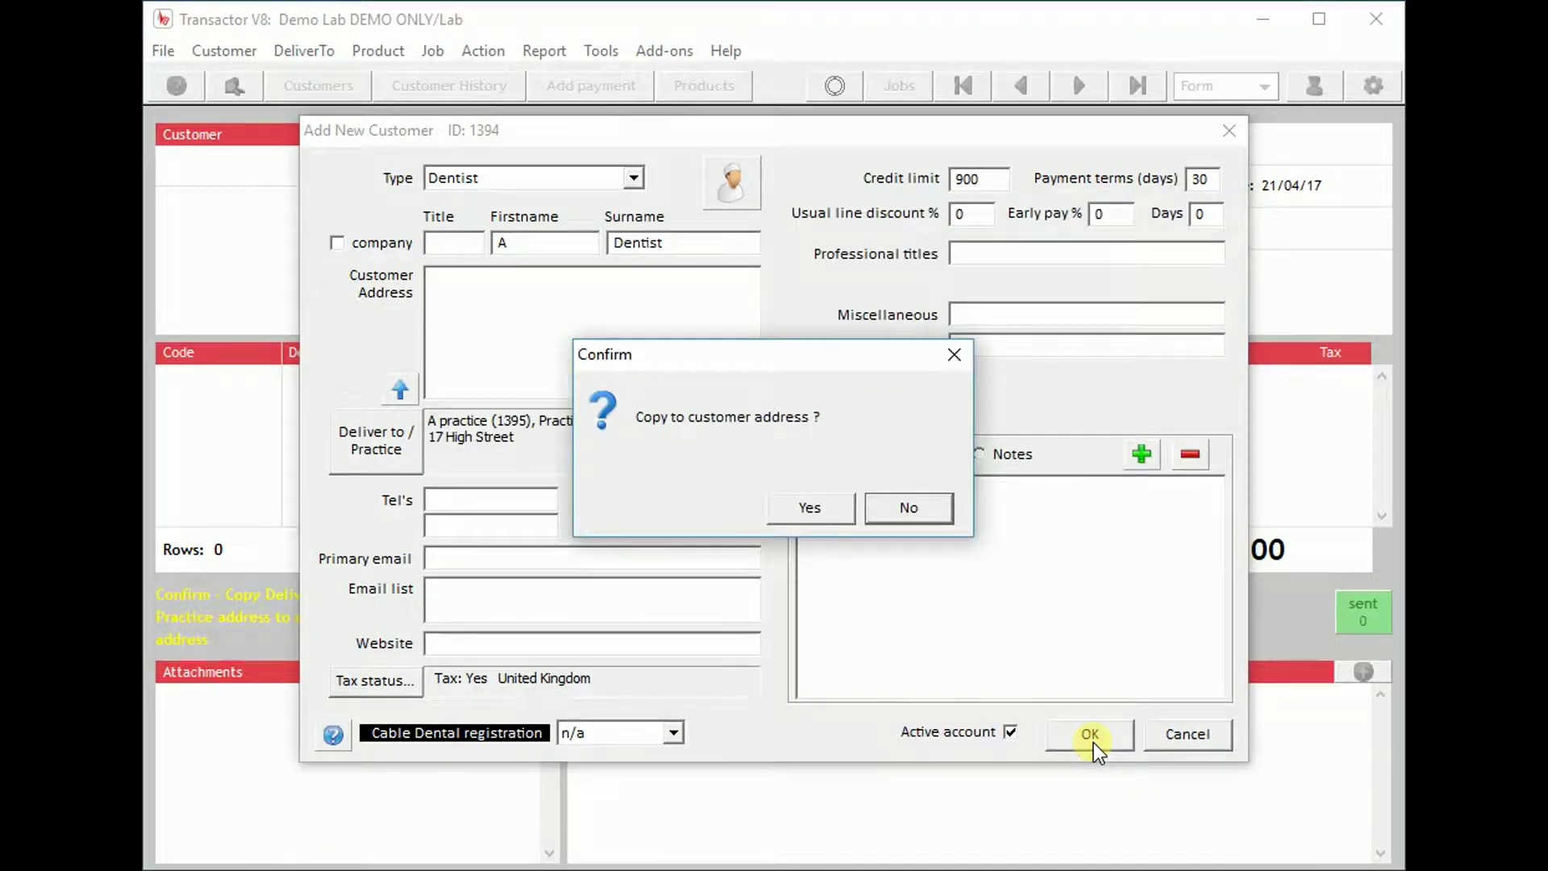
left_click(810, 508)
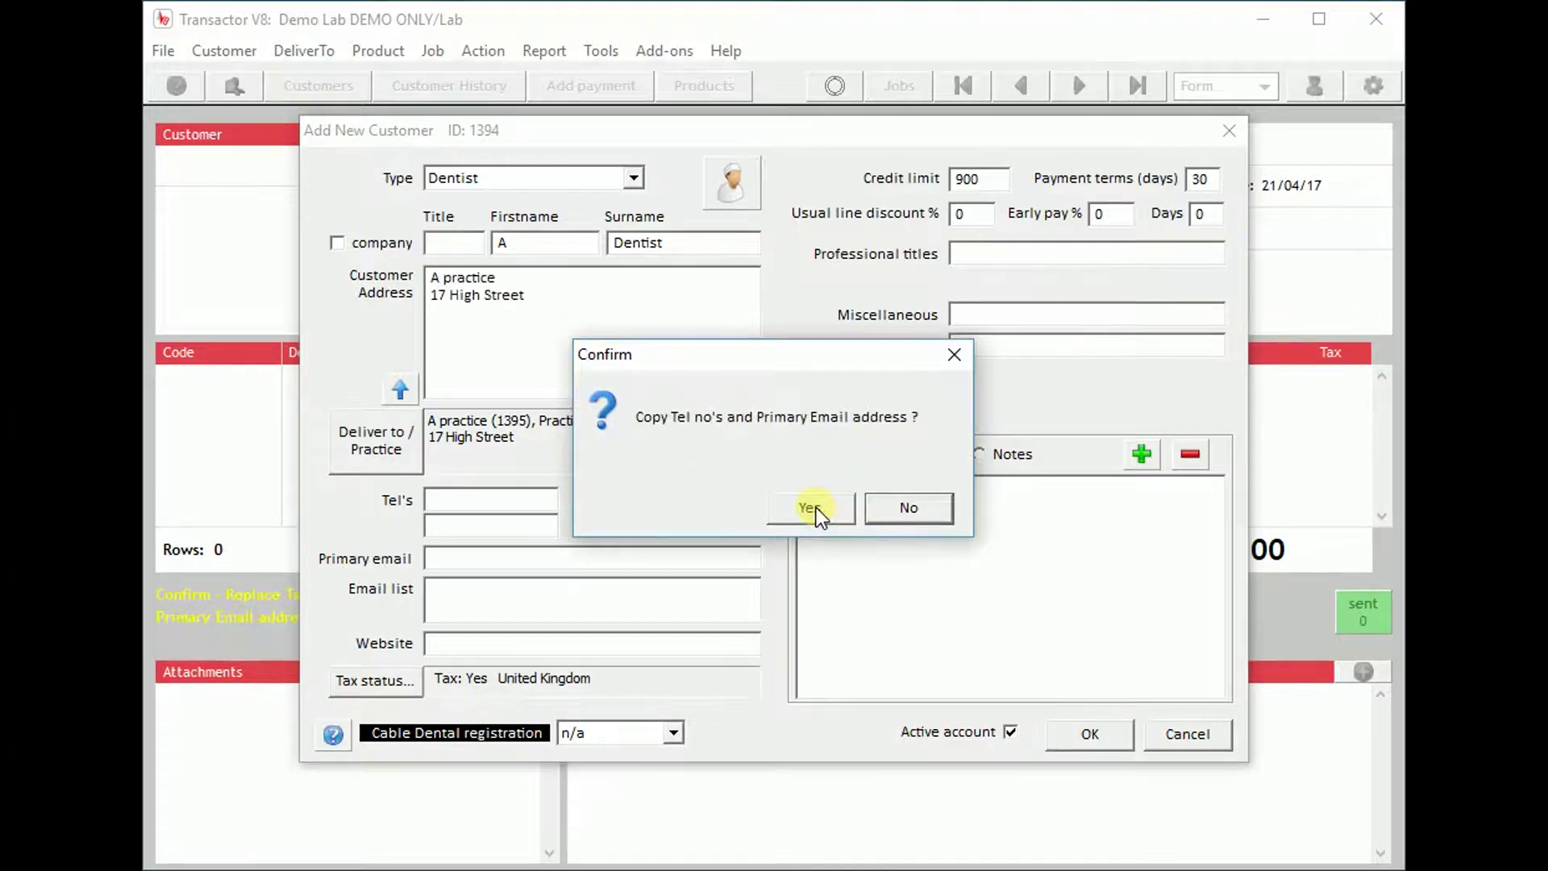
left_click(810, 506)
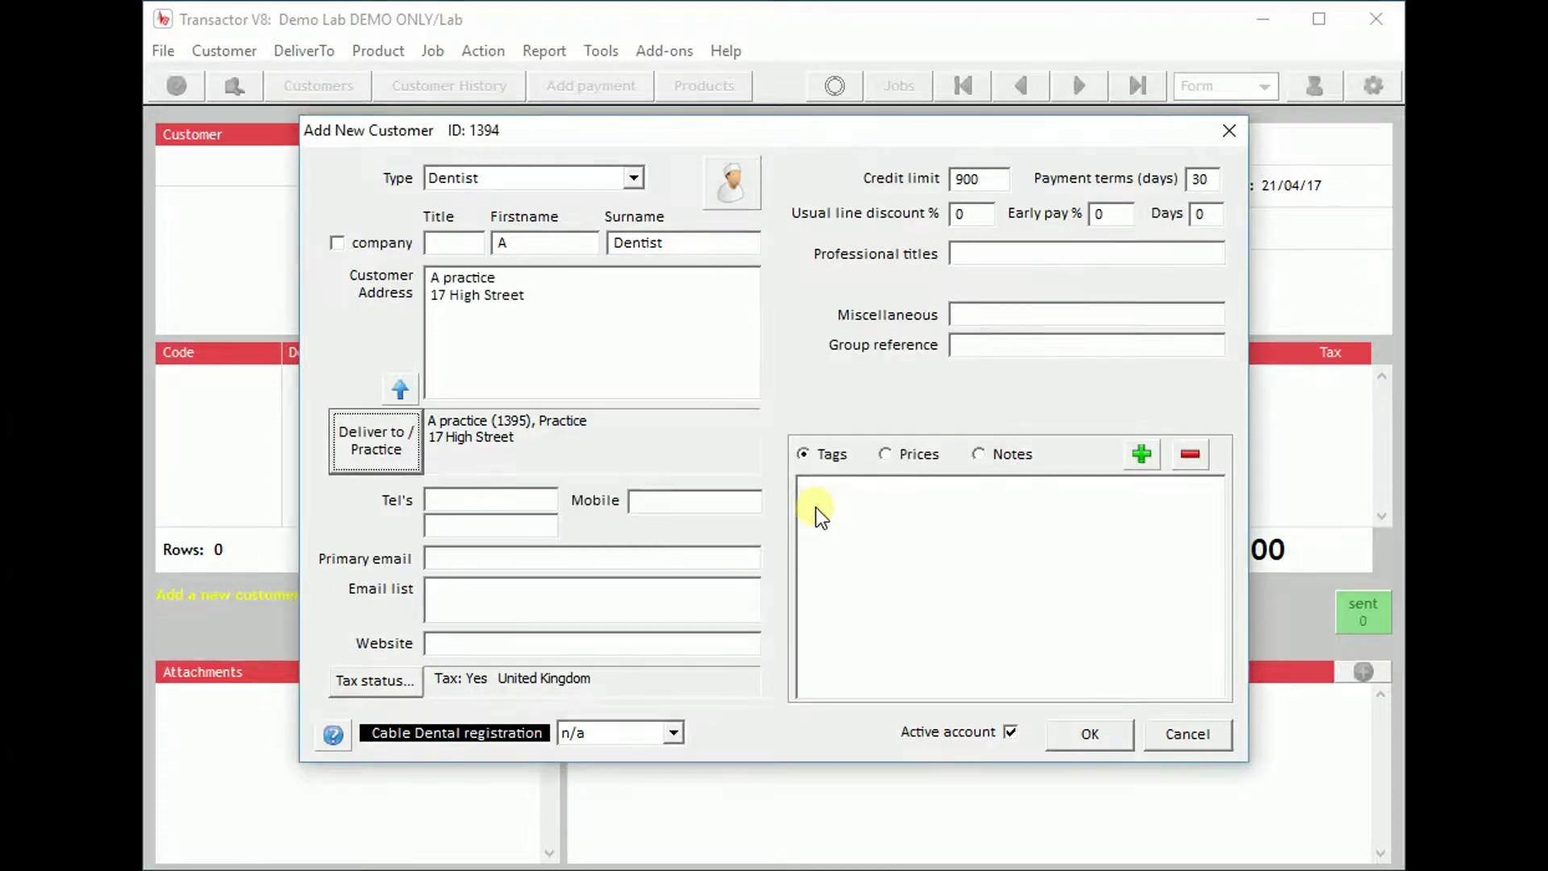
left_click(1090, 734)
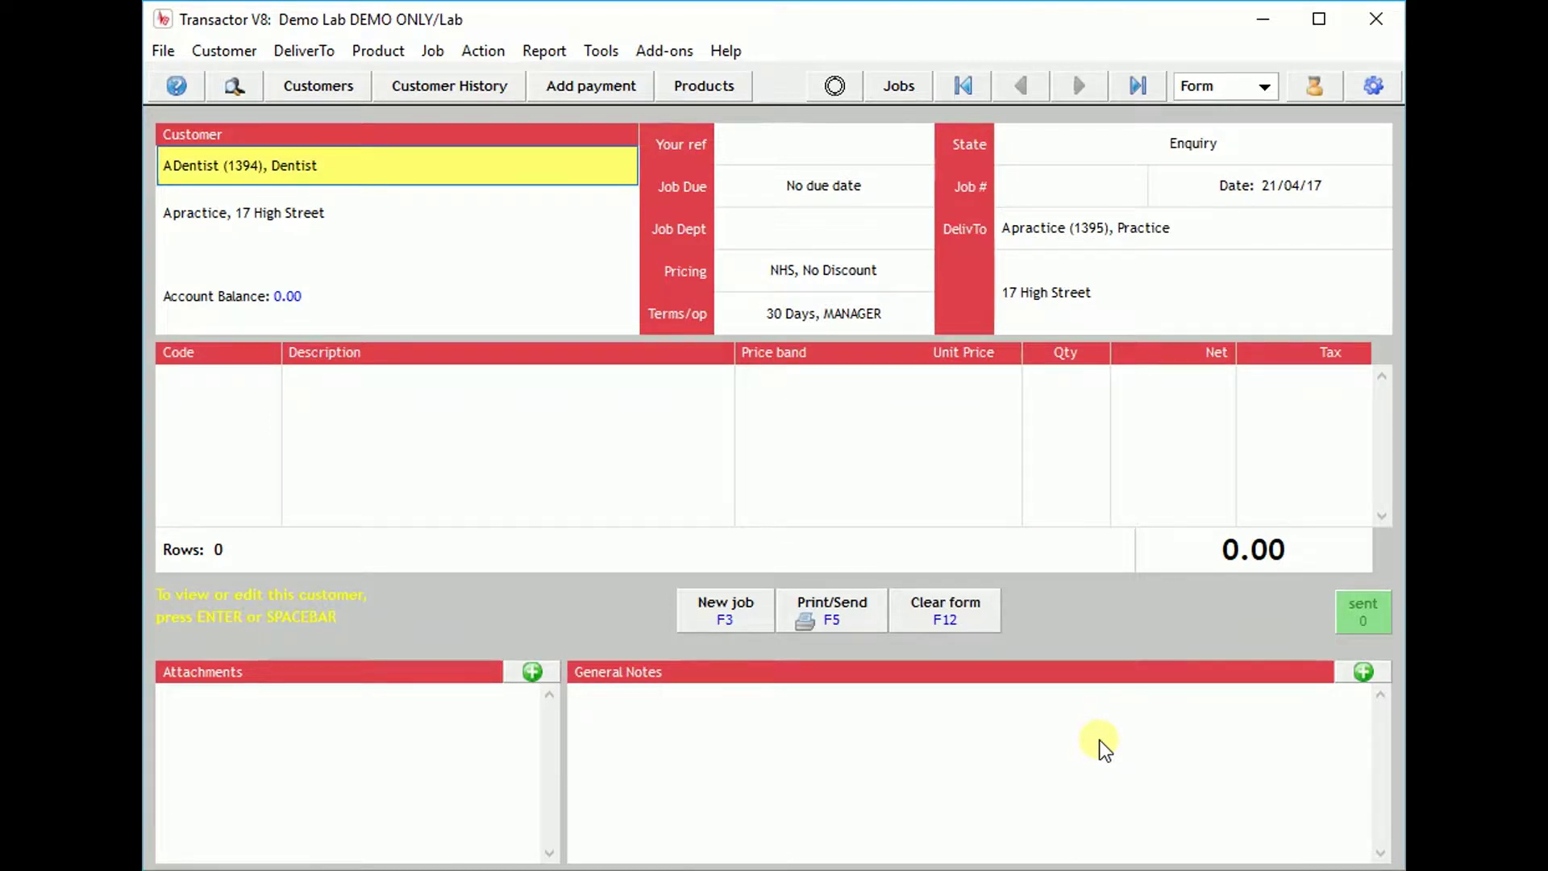
Launch the Control Centre from the Tools menu.
left_click(603, 51)
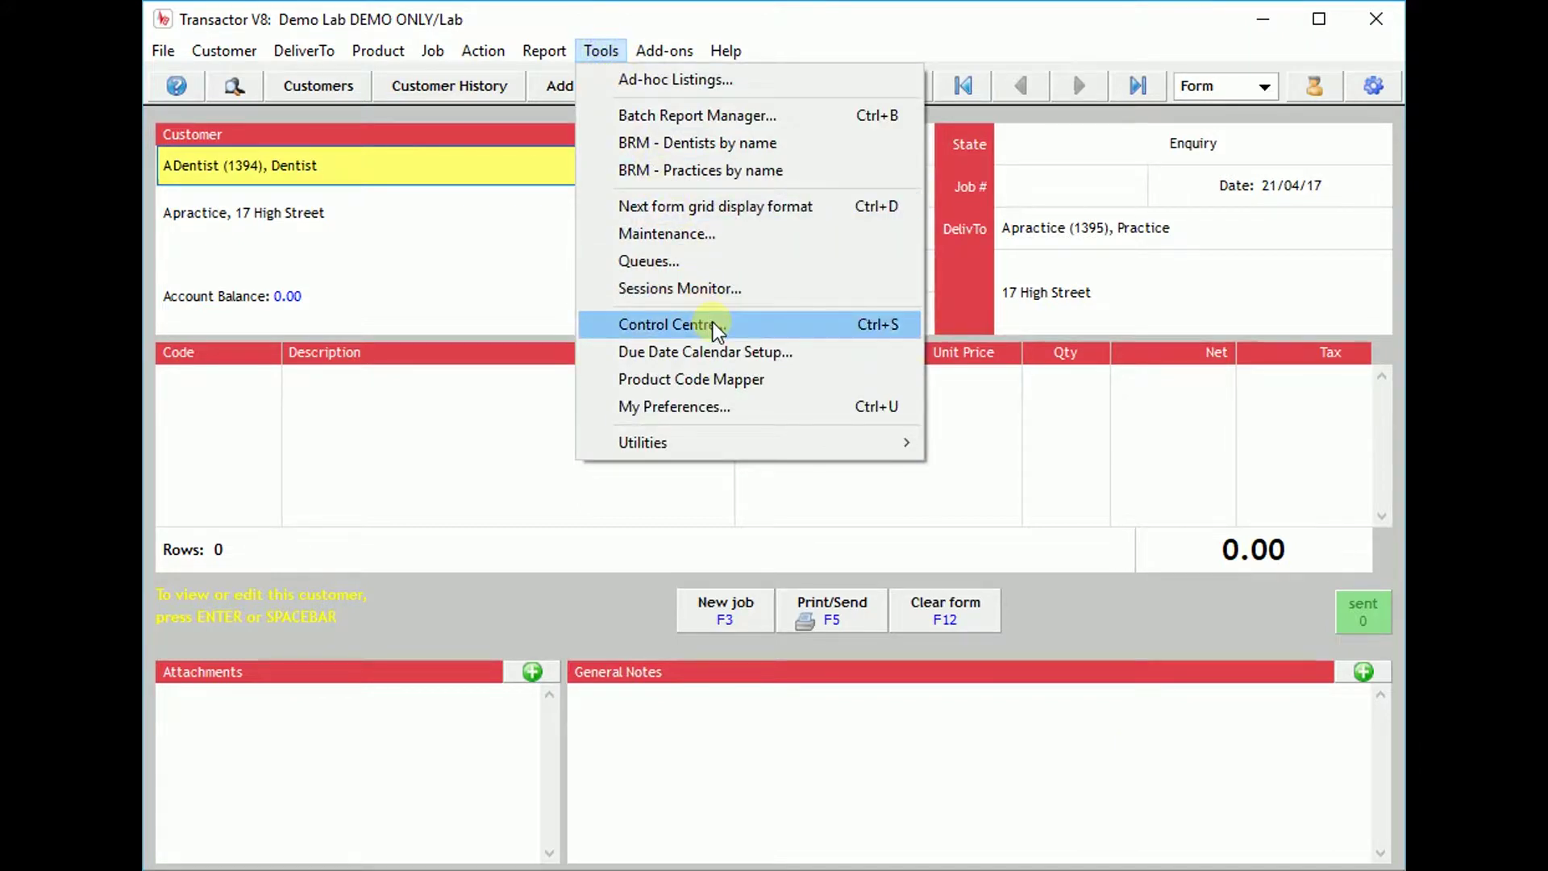
left_click(1380, 91)
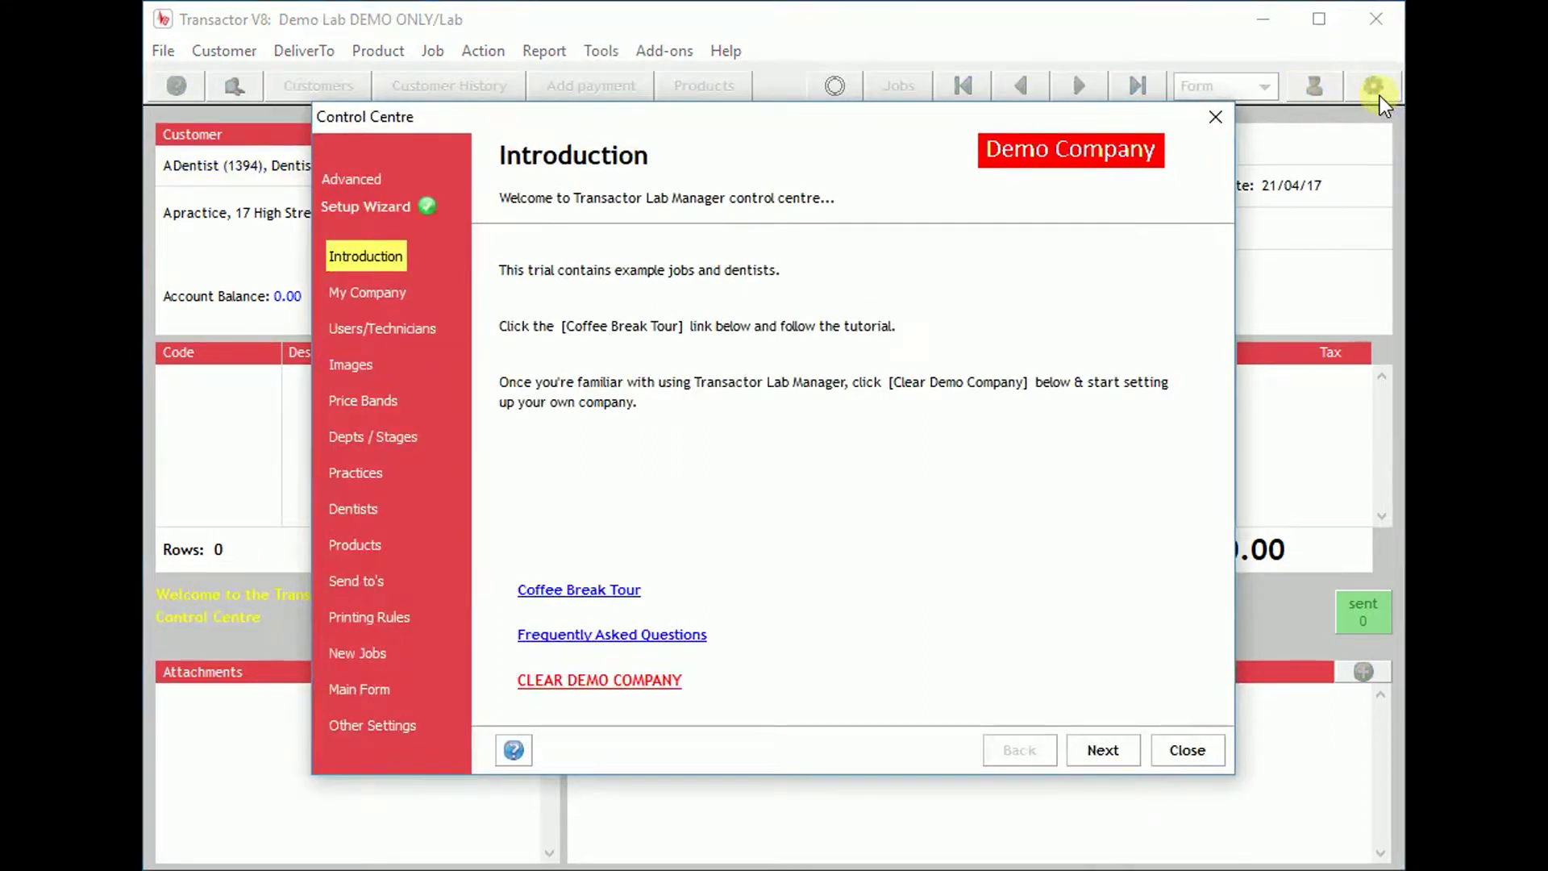
Show the Practices page listing A practice, cancelling an accidental new-practice form.
left_click(367, 473)
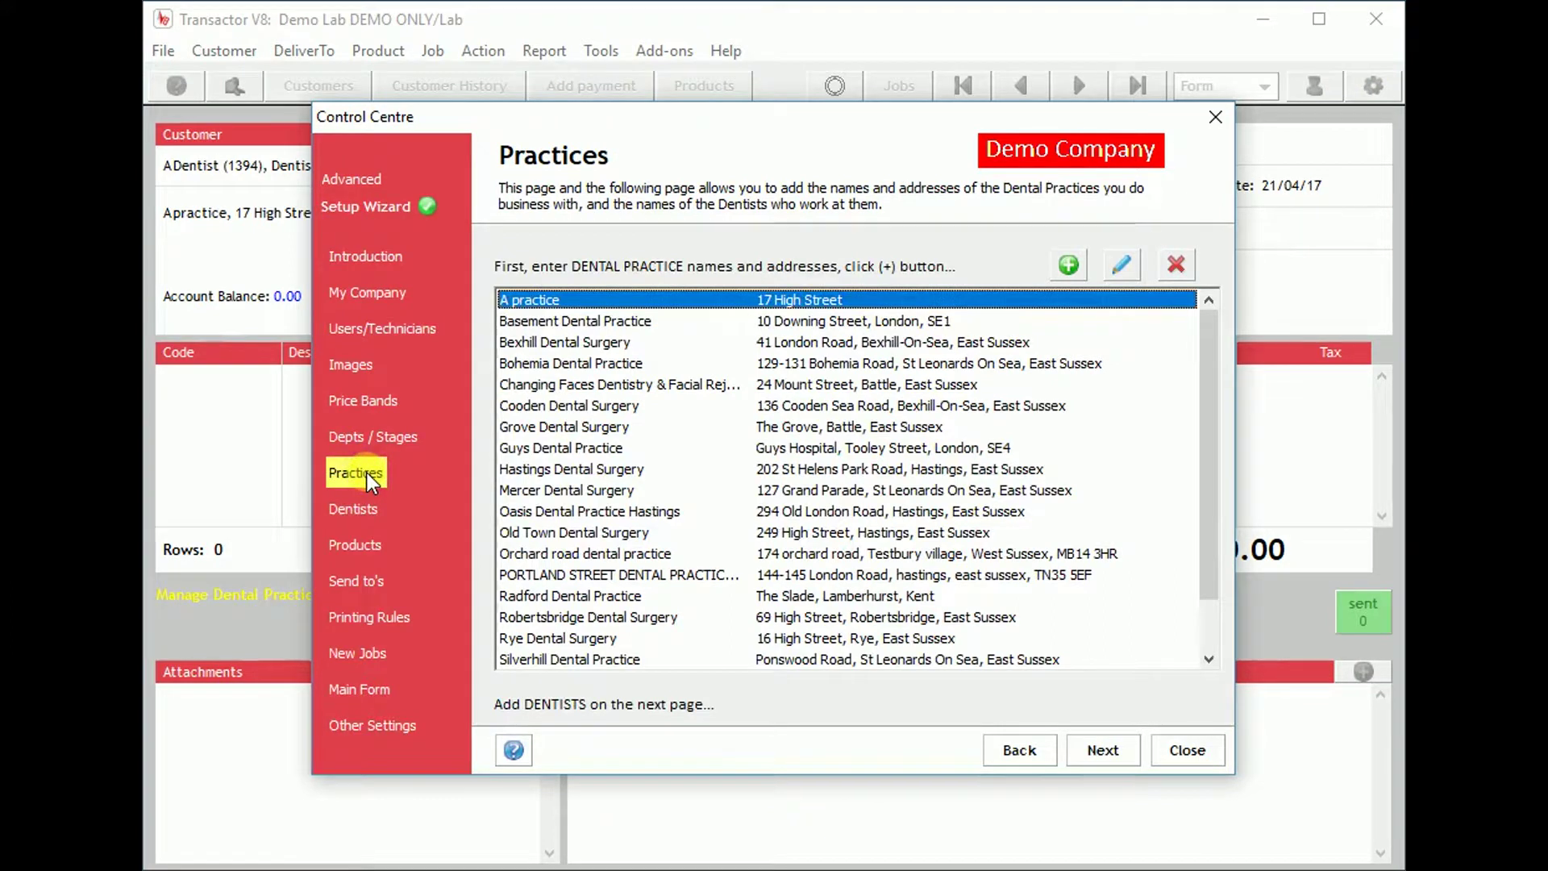
left_click(1066, 264)
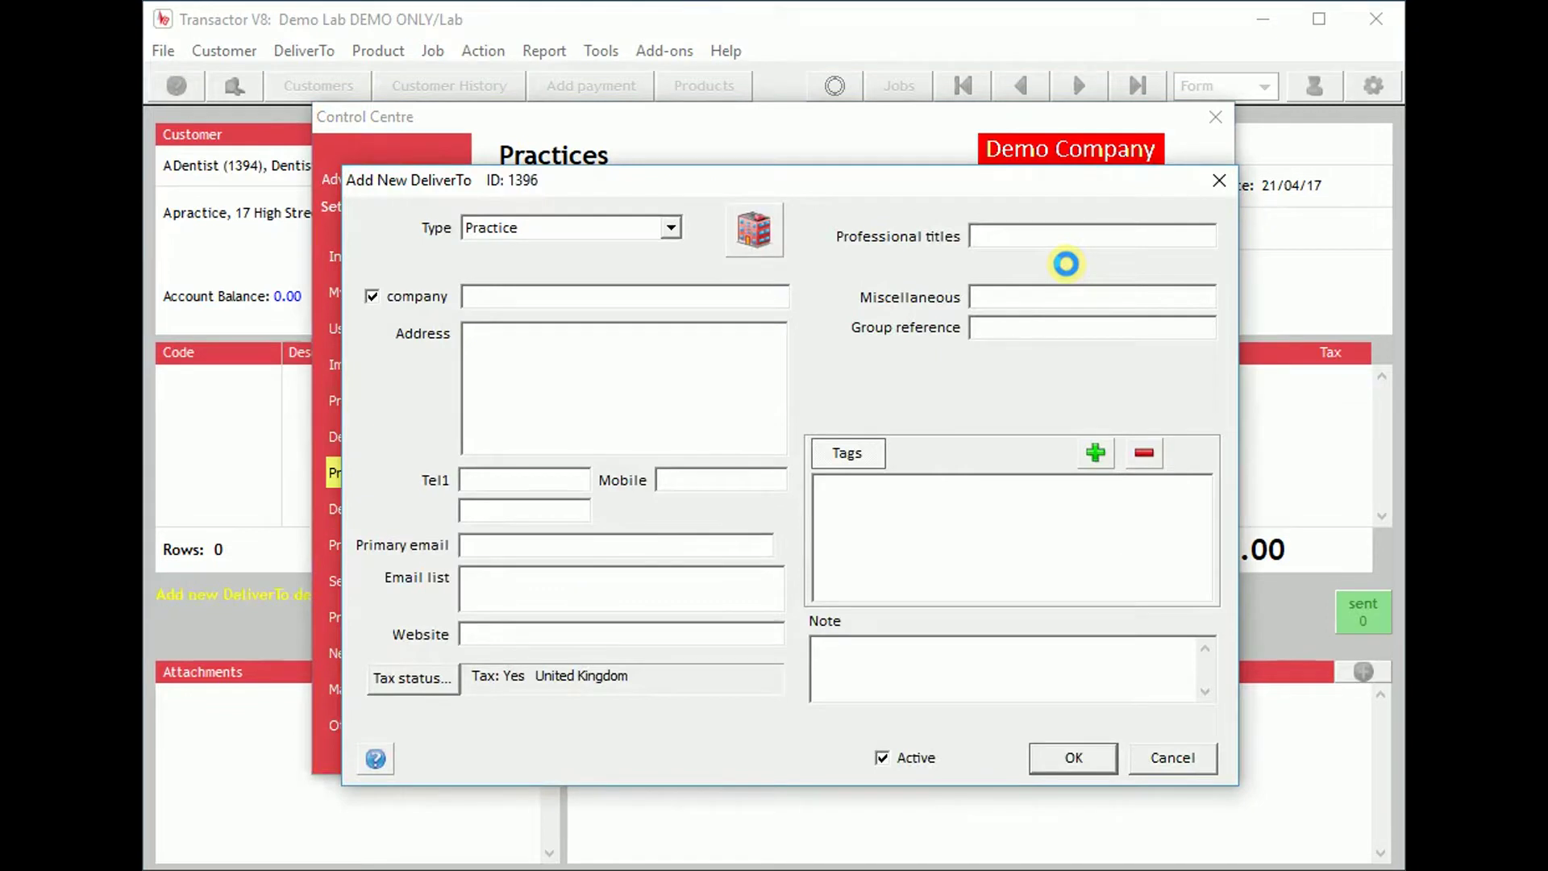
left_click(1172, 762)
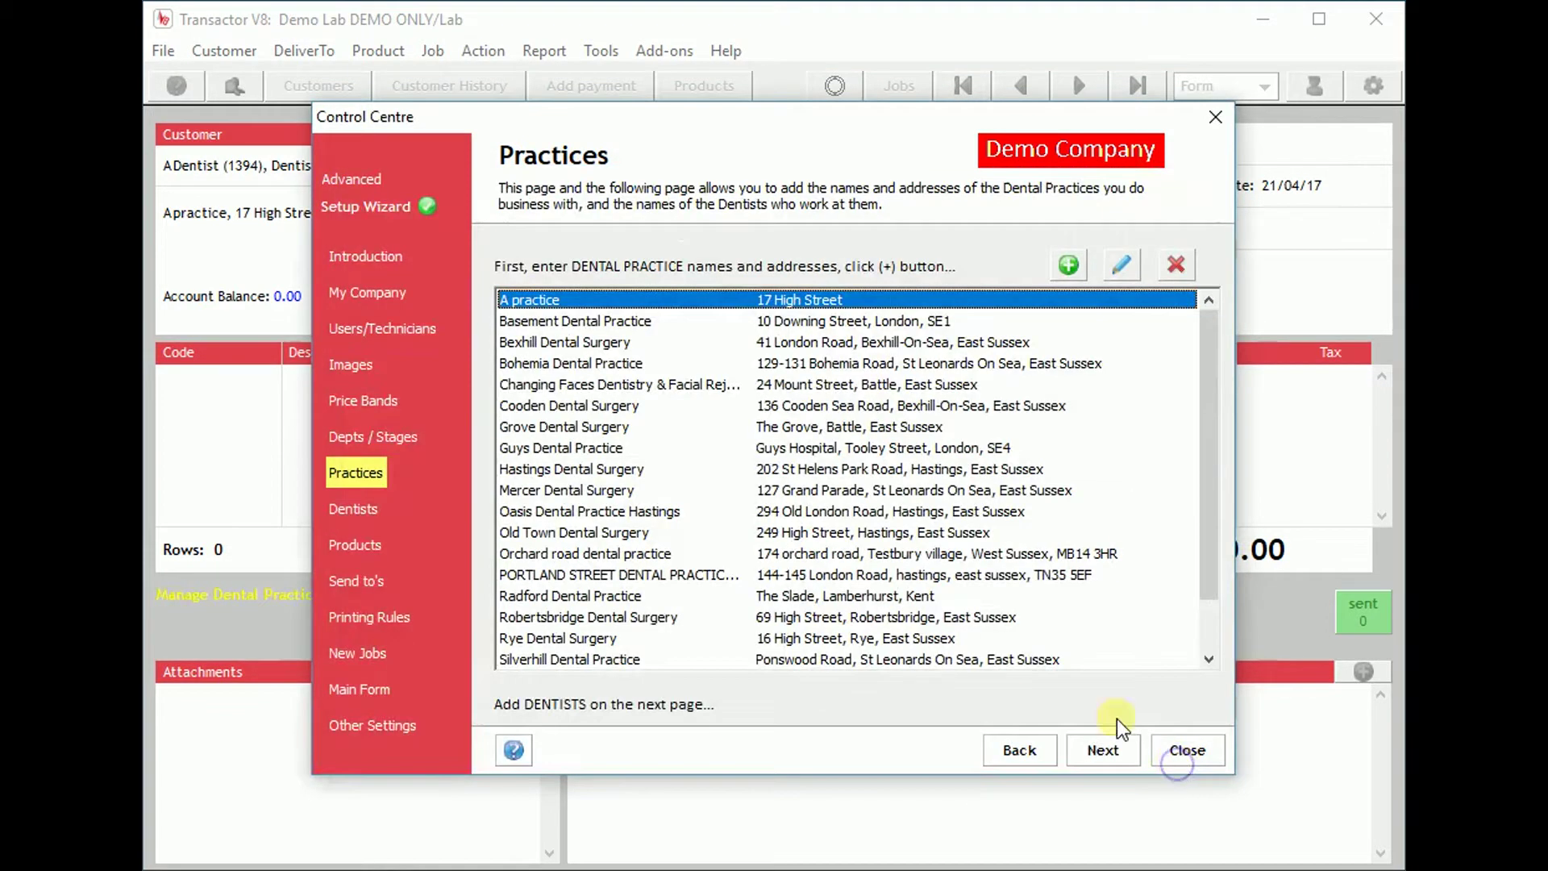
Display the Dentists page showing A Dentist (1394) under A practice.
left_click(356, 509)
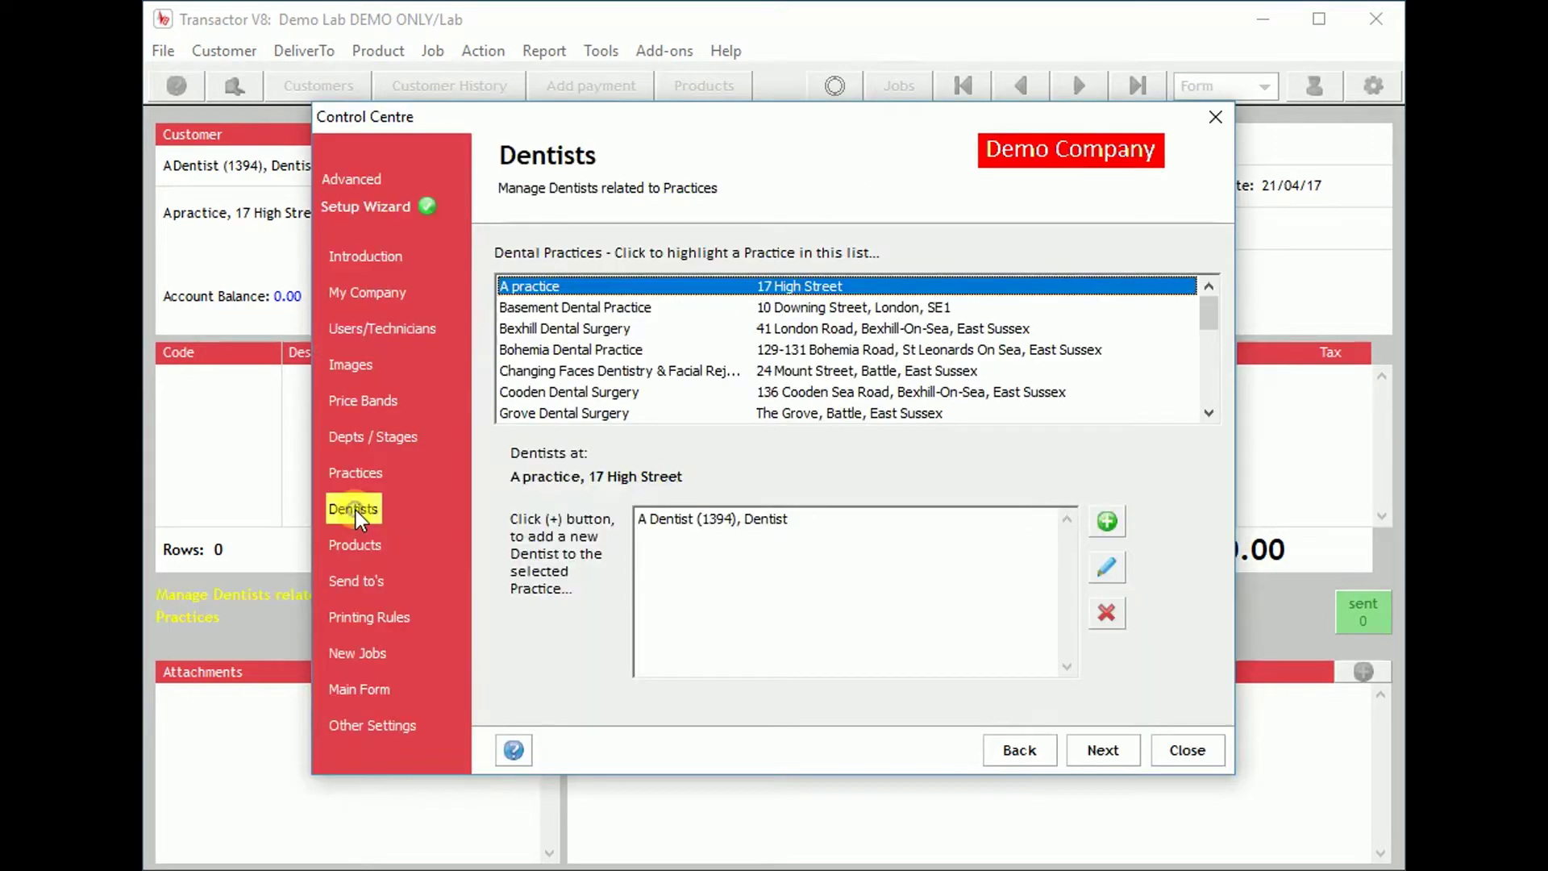